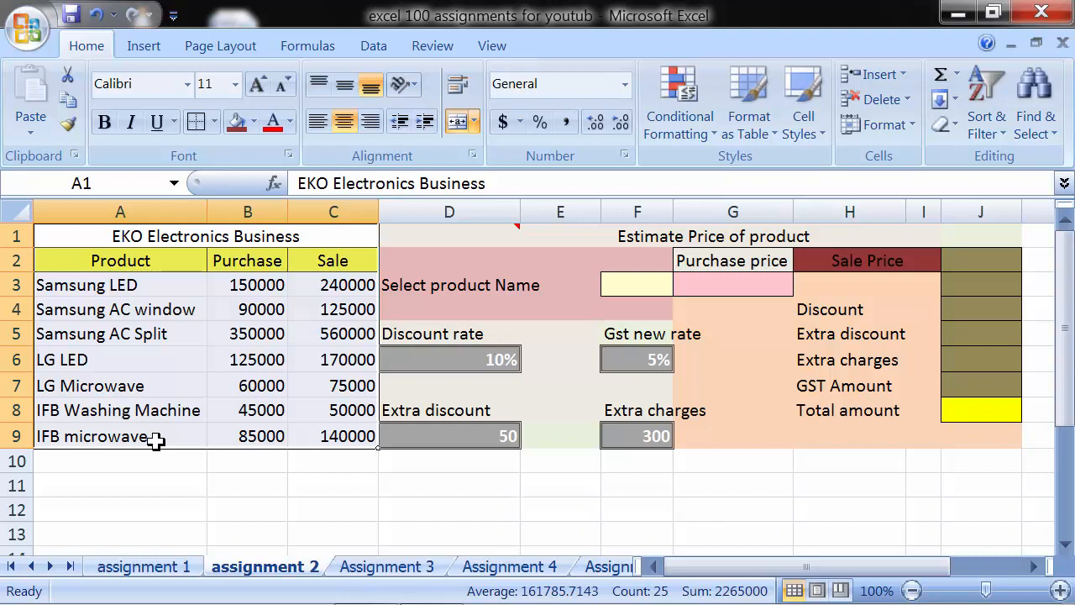
Examine the EKO Electronics product list with its purchase and sale price columns
click(121, 334)
drag(118, 267, 125, 432)
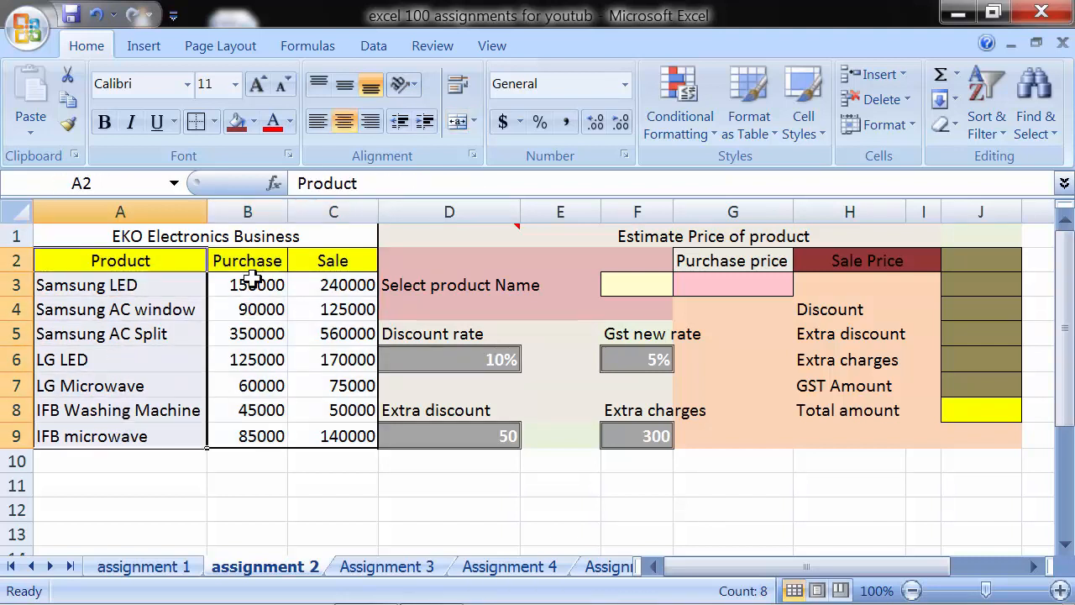
drag(256, 262, 283, 431)
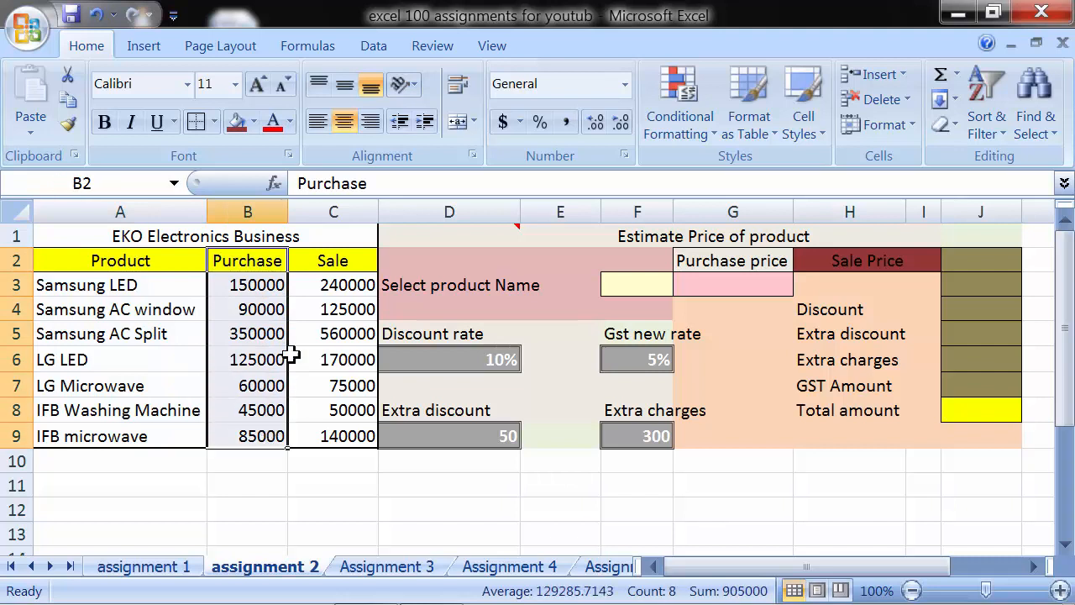
drag(321, 257, 334, 430)
click(340, 286)
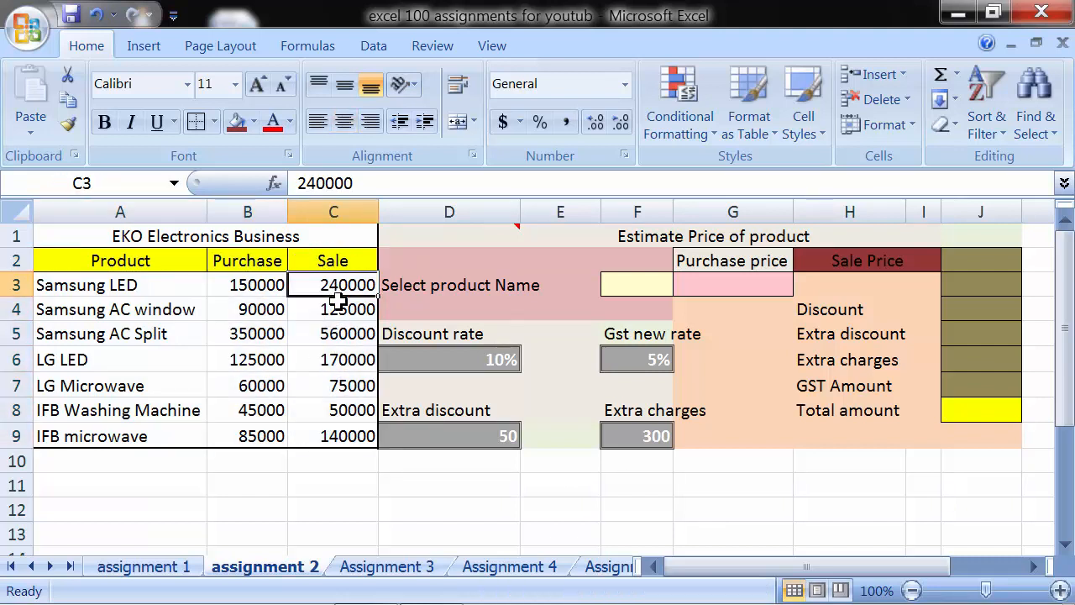
click(341, 307)
click(342, 332)
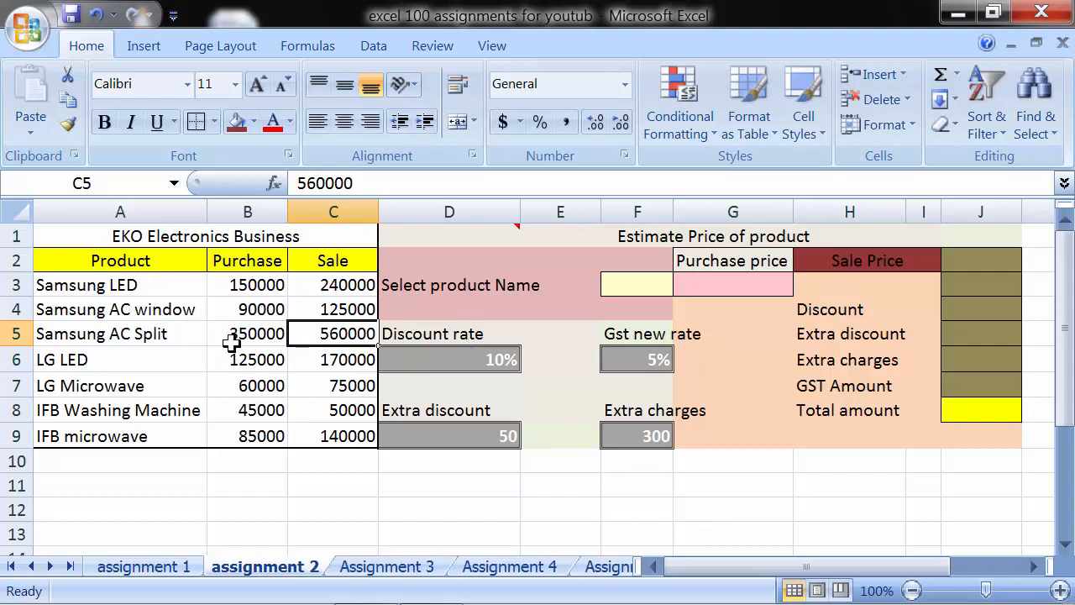
Examine the discount rate, extra discount, GST rate and extra charges cells and the whole price estimate area
click(427, 363)
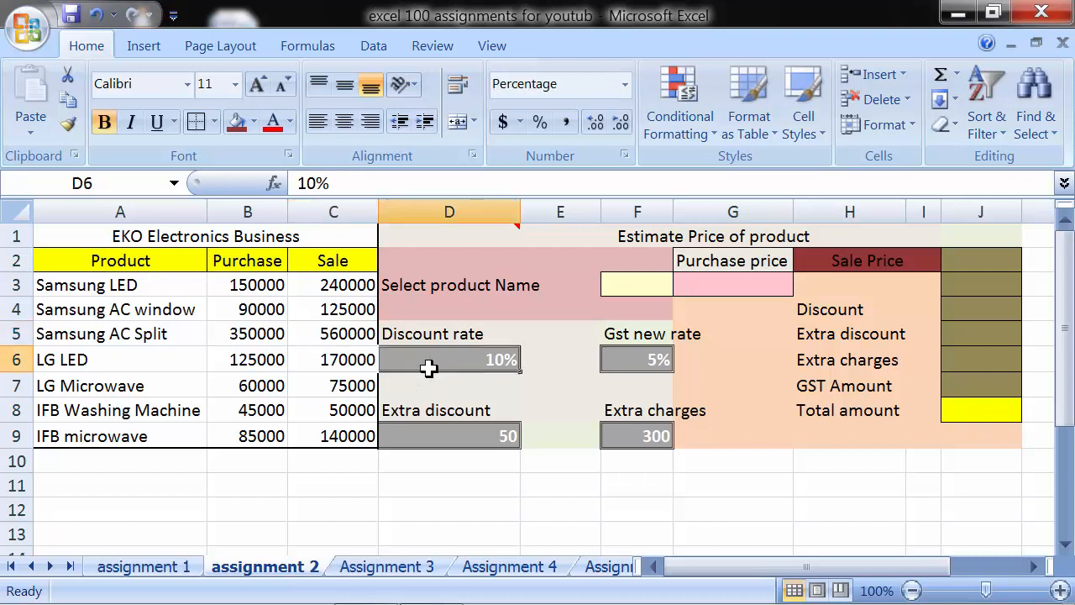
click(416, 436)
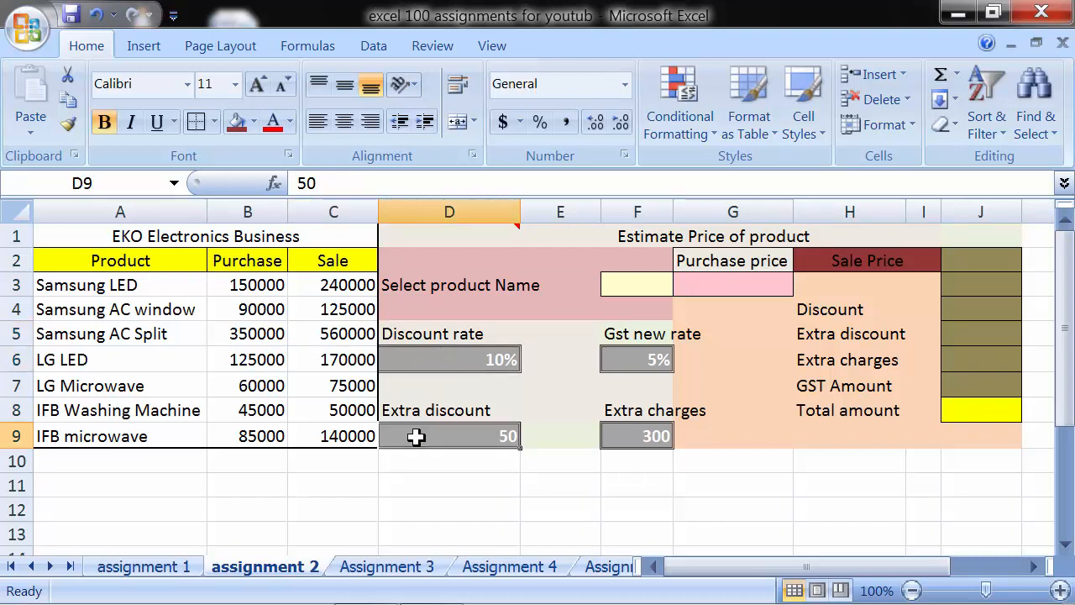
click(609, 363)
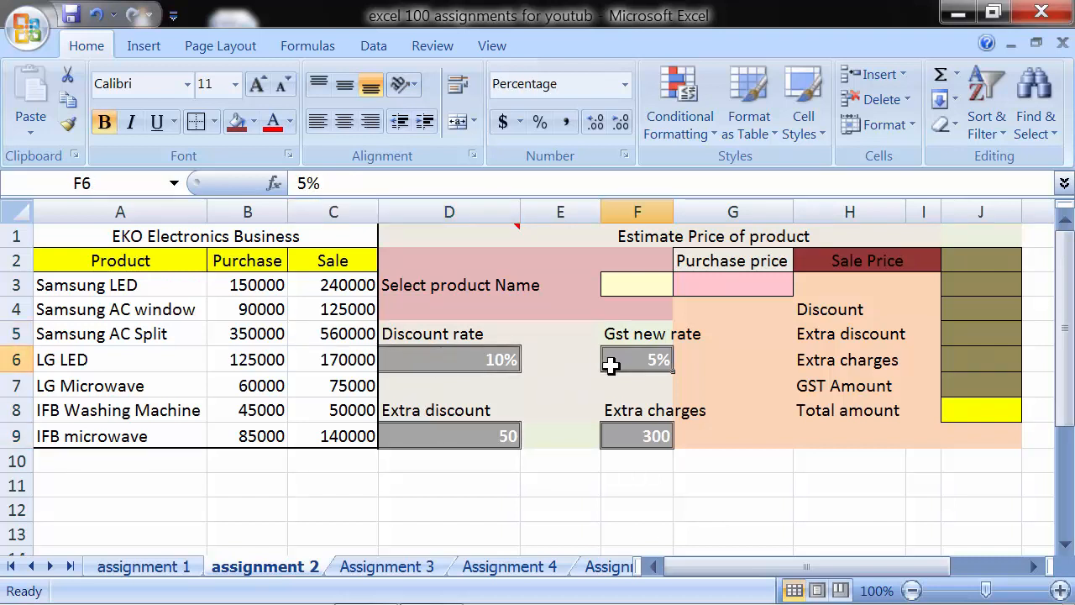
drag(359, 285, 353, 387)
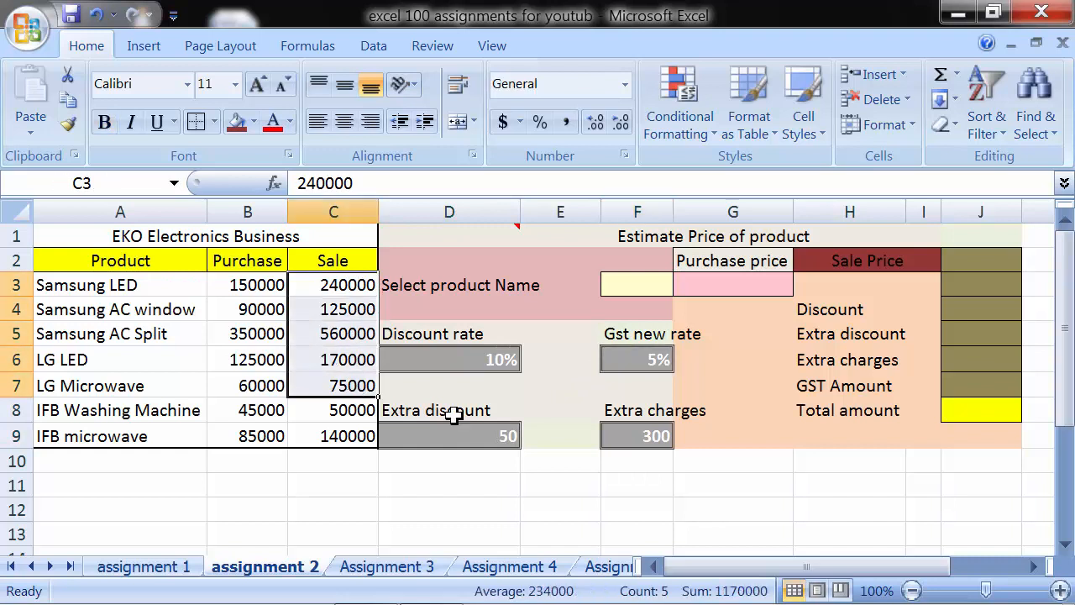
click(609, 435)
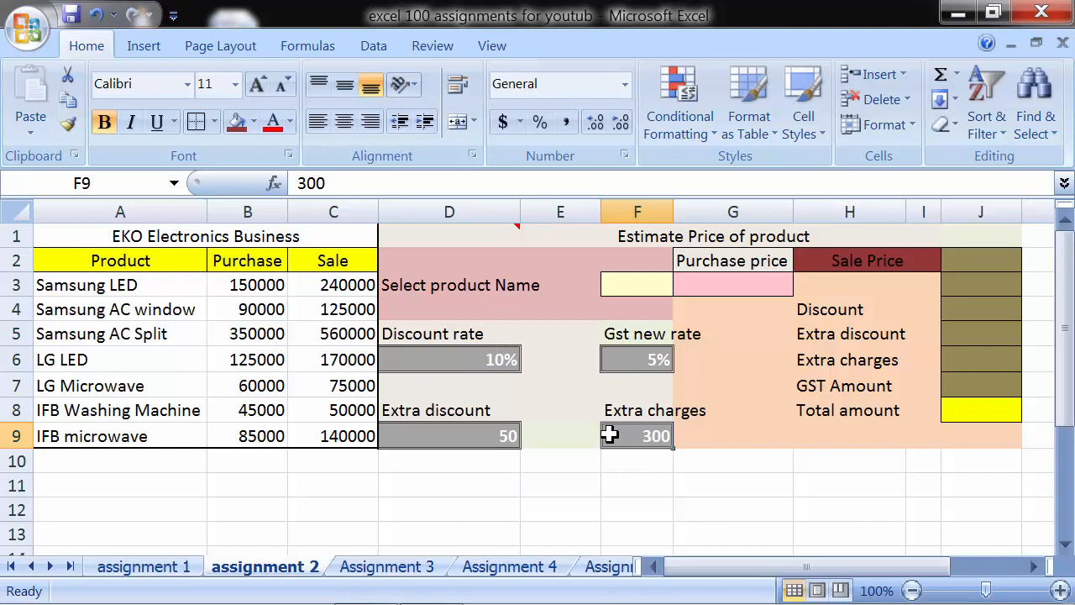
click(534, 238)
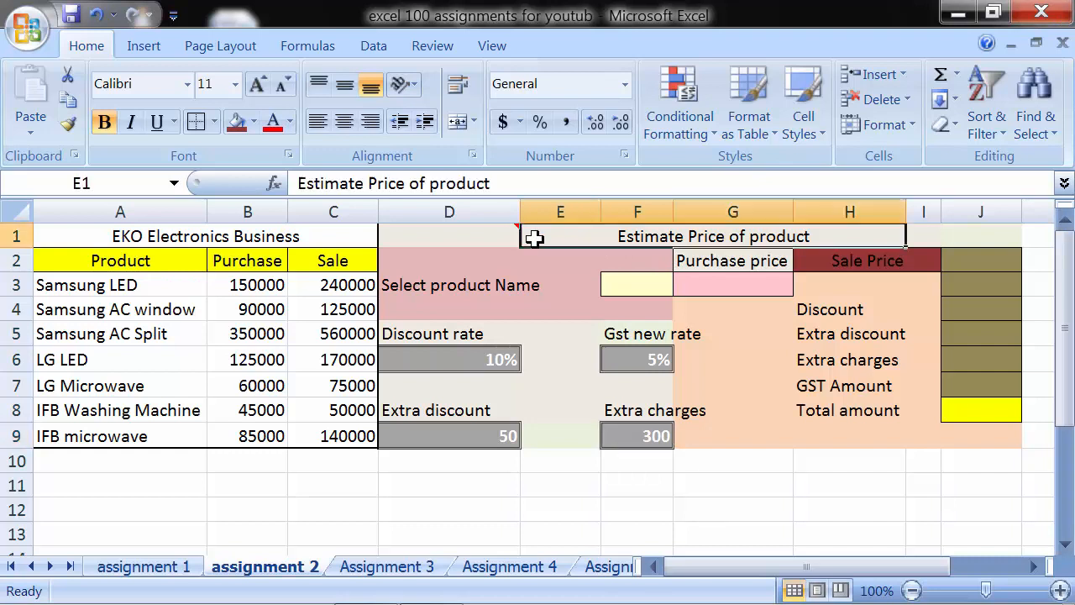
drag(534, 237, 983, 434)
click(924, 509)
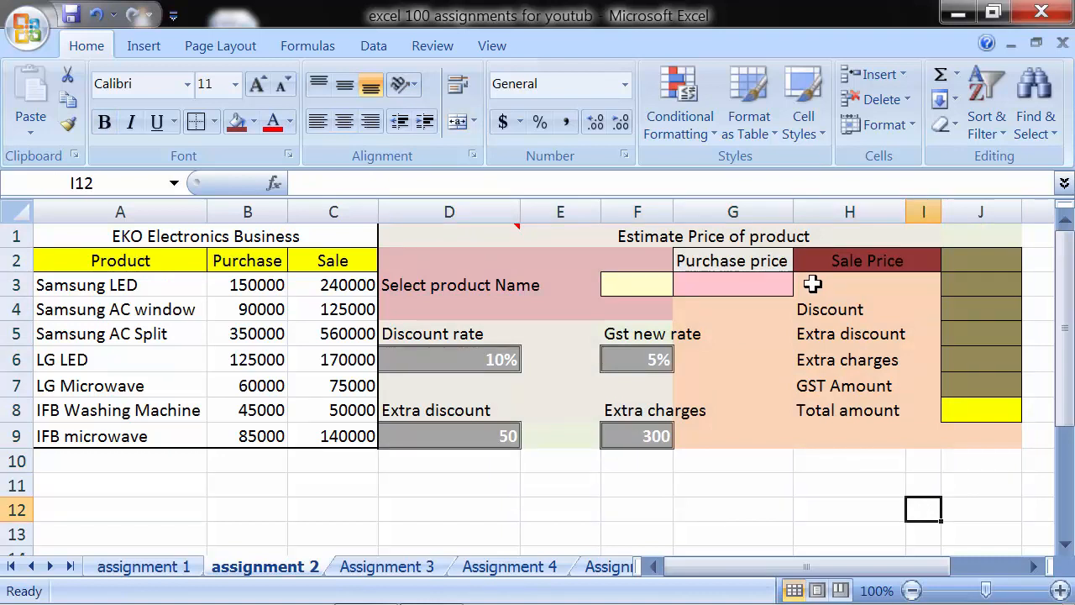
Start a data validation rule on the product name cell F3 and allow only a List
click(639, 284)
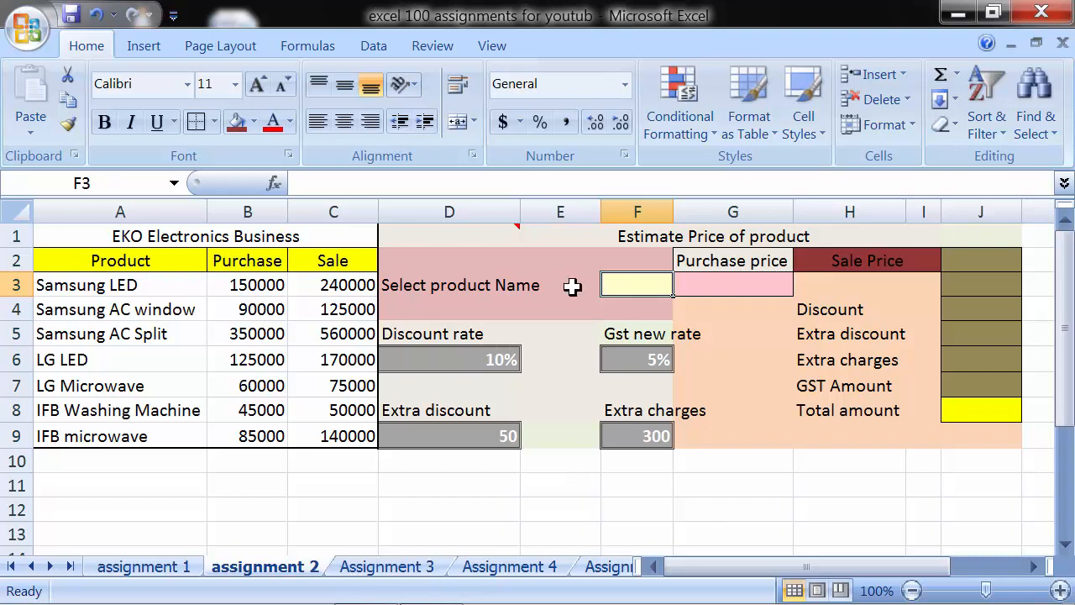
click(156, 280)
drag(156, 280, 148, 434)
click(627, 286)
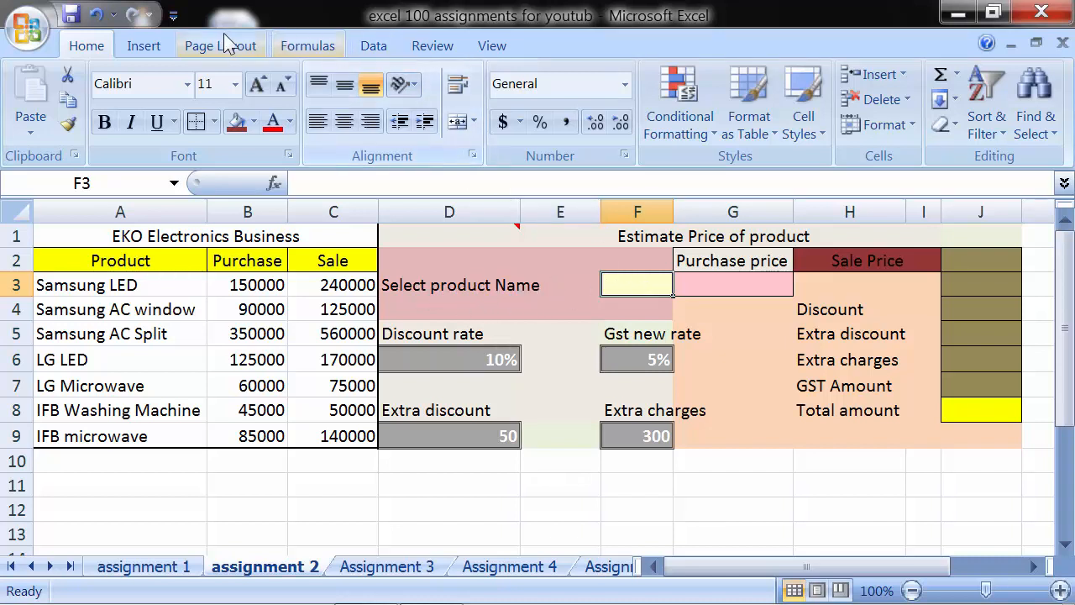
click(371, 46)
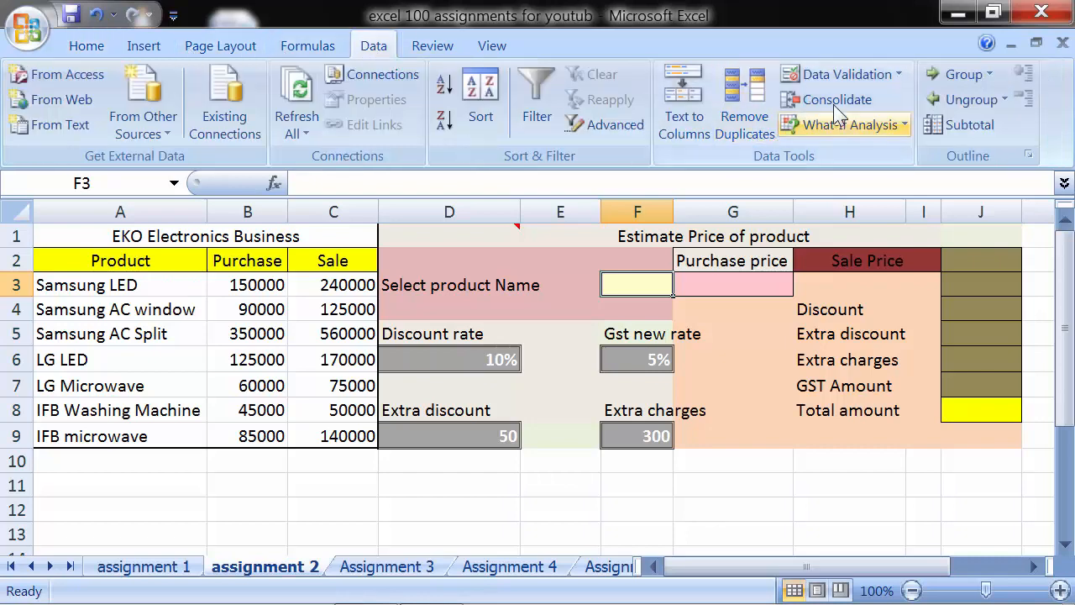
click(897, 75)
click(898, 99)
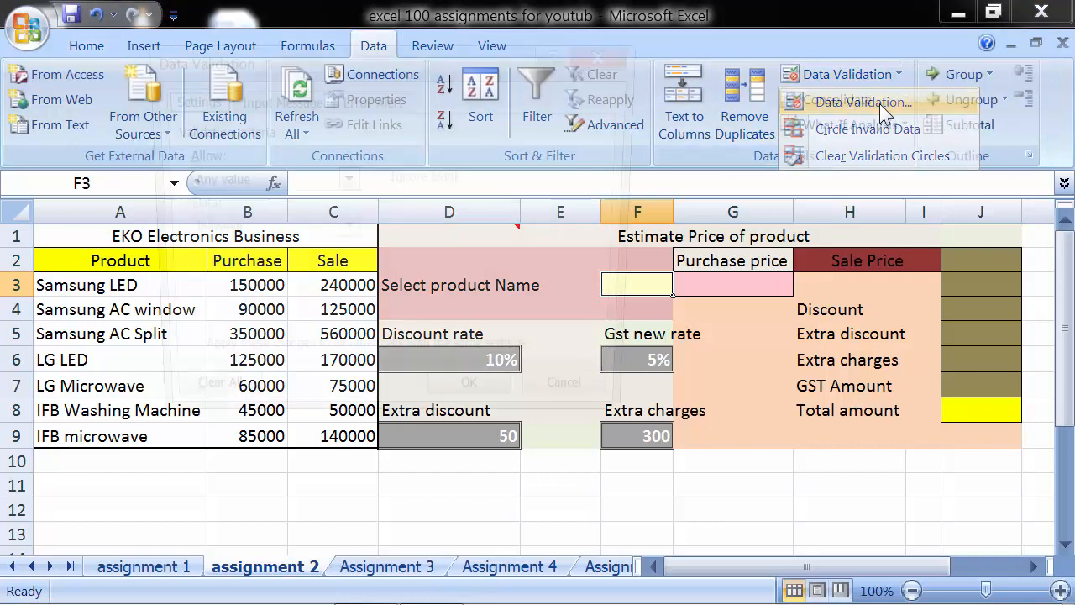
click(289, 183)
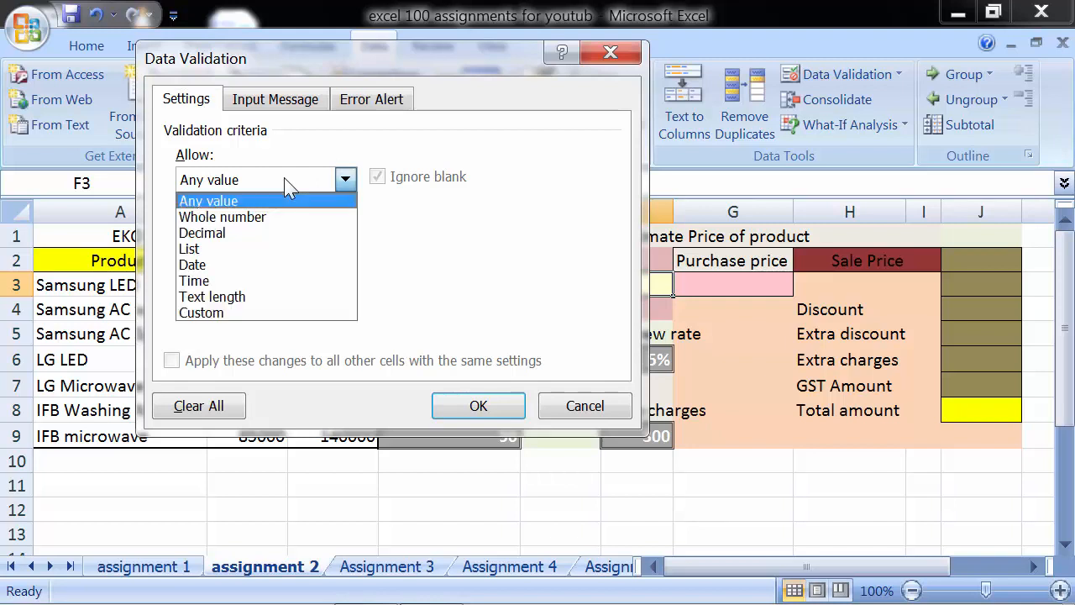
click(251, 248)
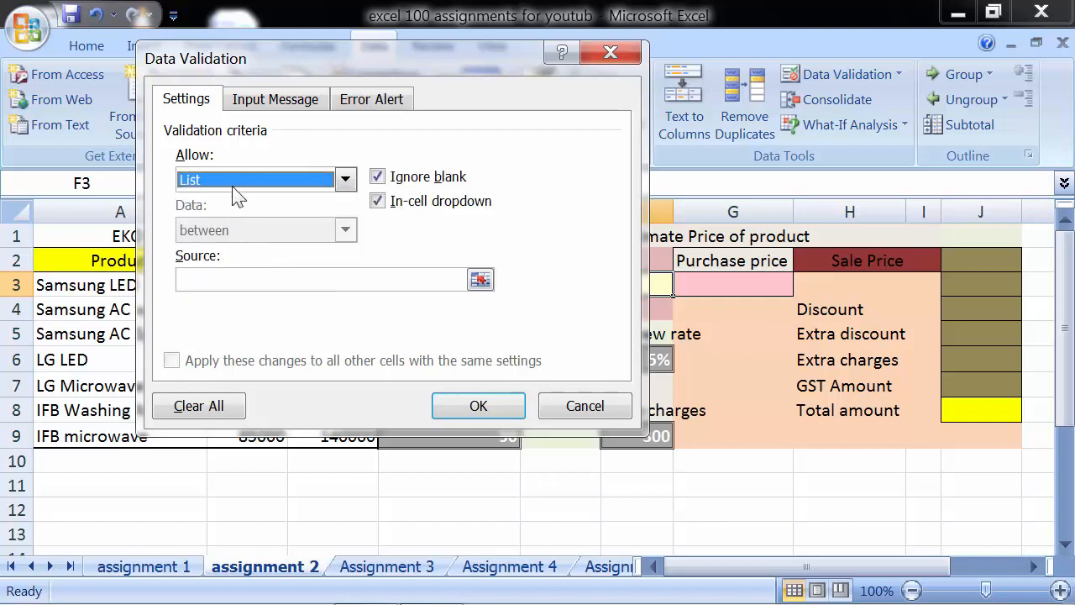
click(232, 181)
click(221, 248)
Use the product names in A3:A9 as the validation list source and apply the rule
click(220, 275)
drag(300, 58, 525, 28)
drag(122, 283, 123, 422)
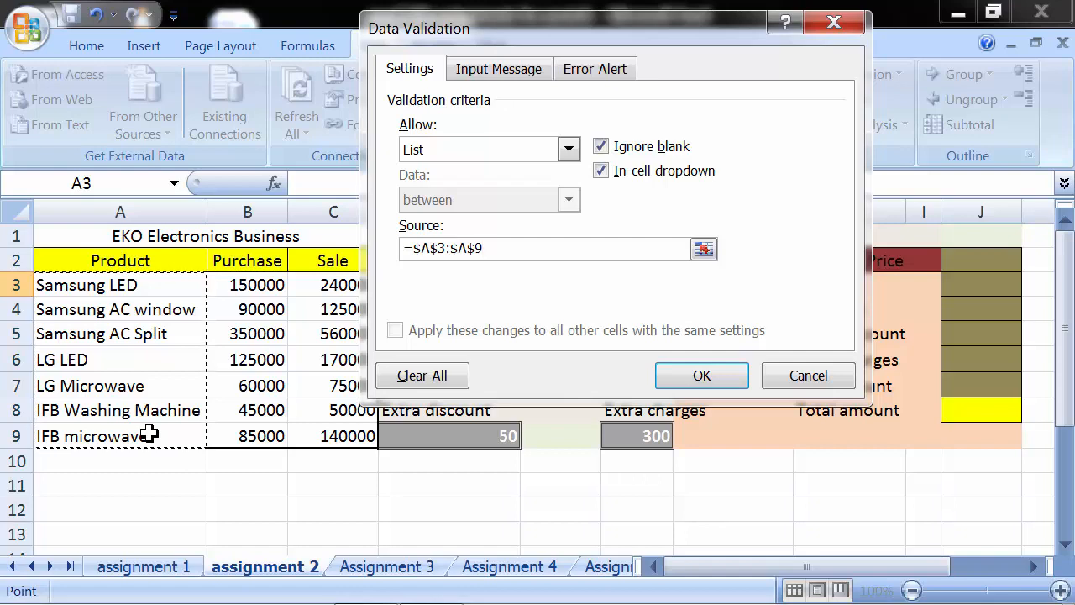
click(693, 377)
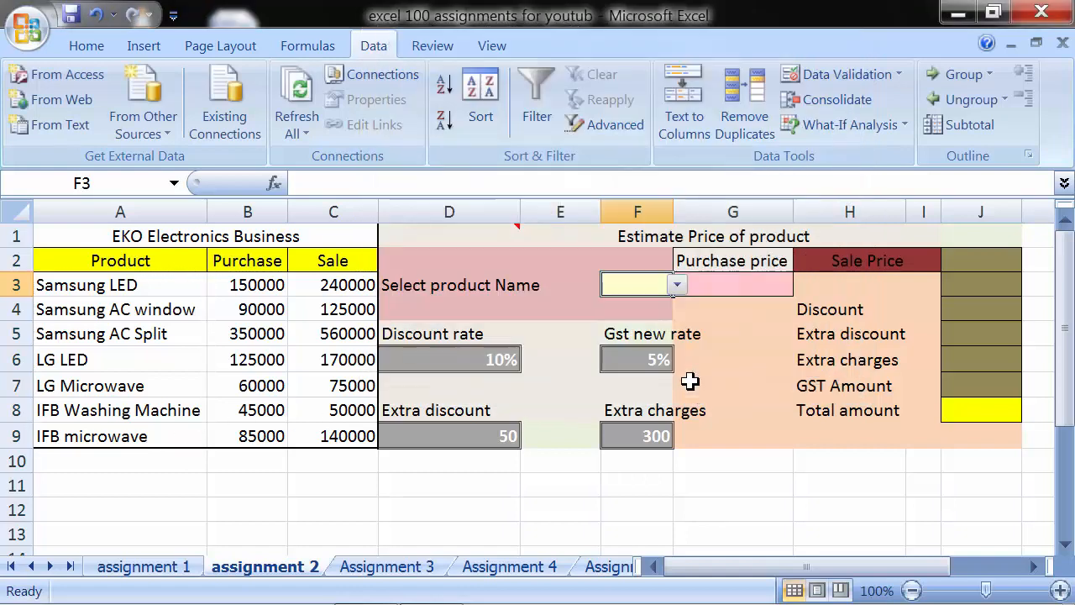
Choose Samsung AC window from the product list in cell F3
click(677, 285)
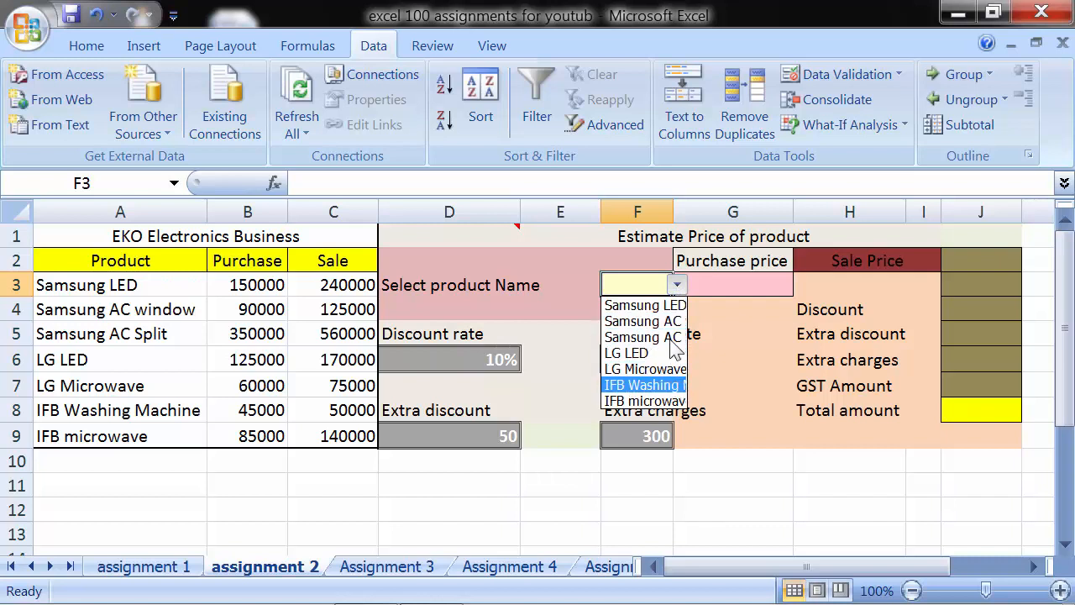
key(Up)
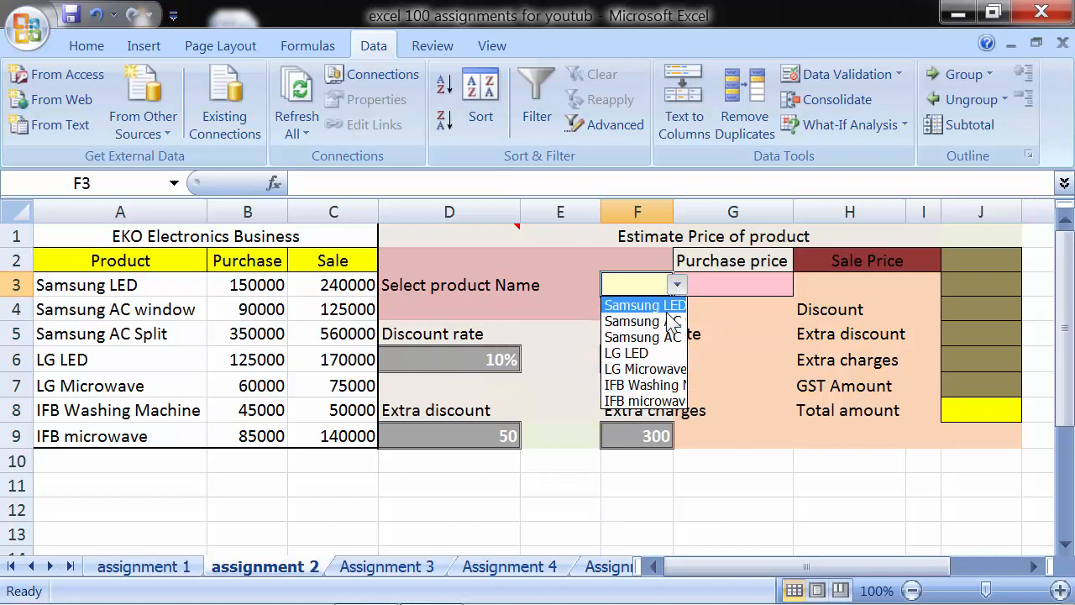
click(669, 321)
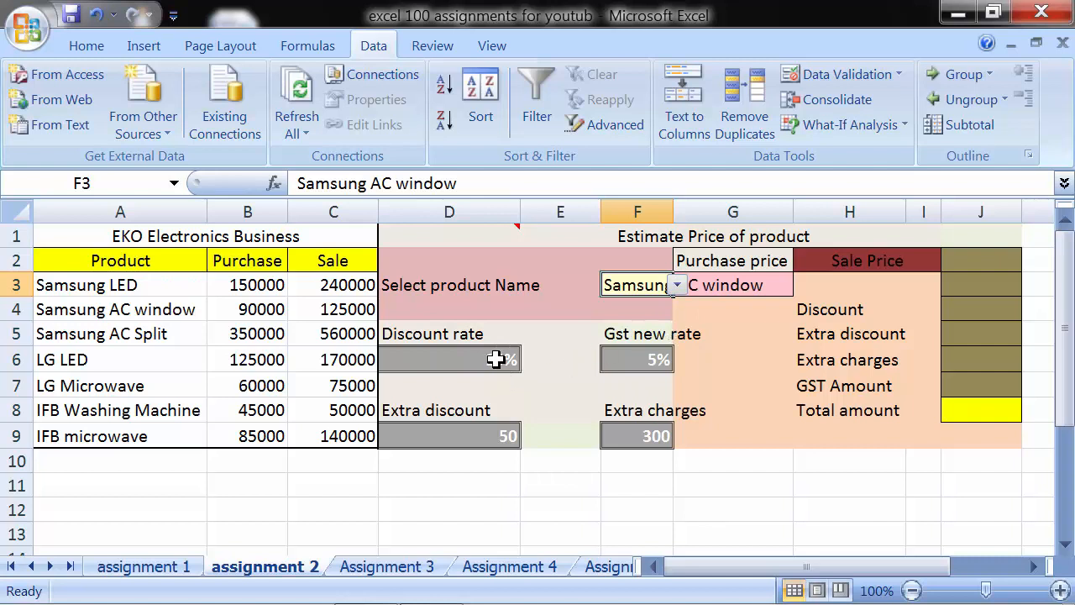
Set the discount rate in cell D6 to 15%
click(451, 362)
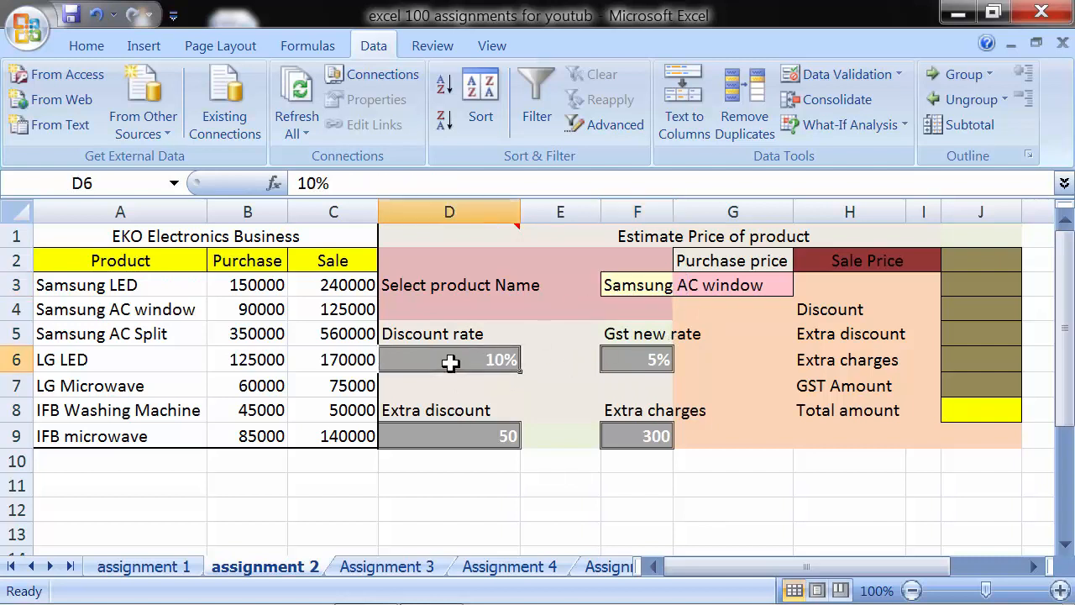
text(15)
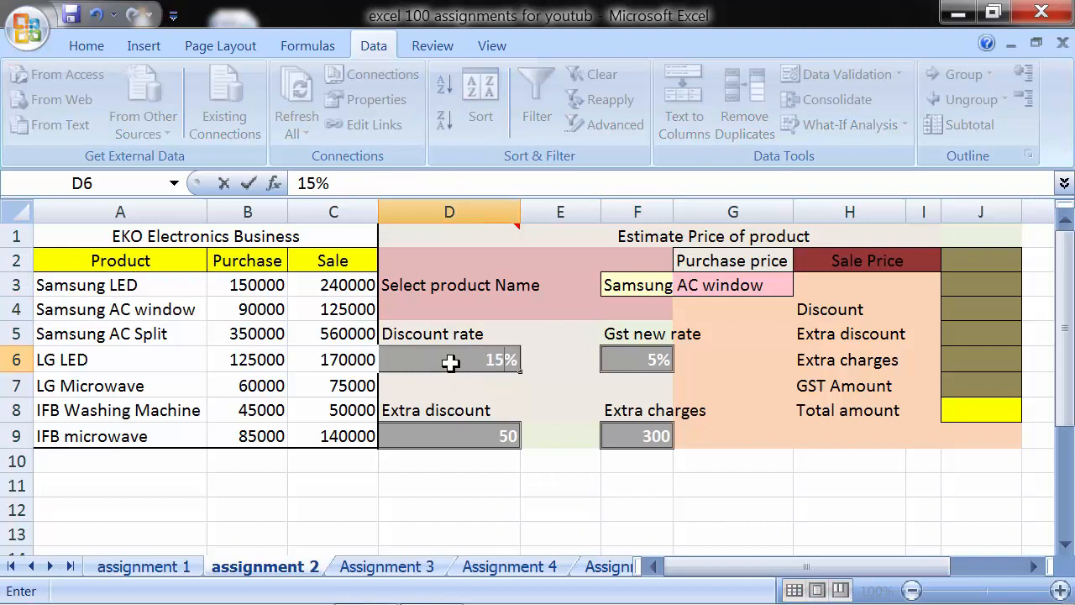
key(Return)
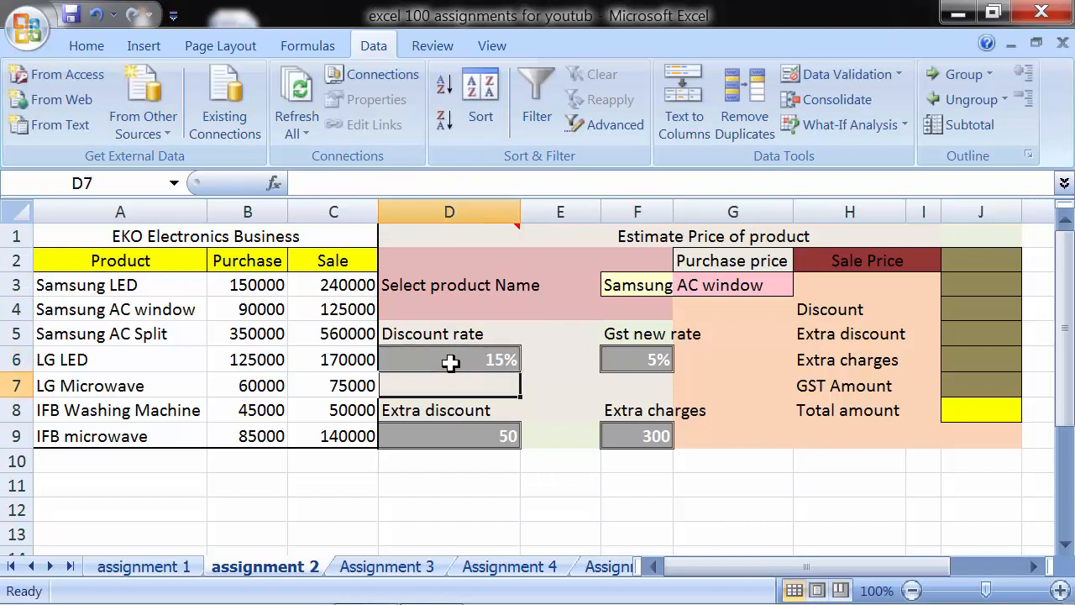
Autofit column F to the full product name and pick Samsung AC window again in F3
click(615, 284)
double_click(676, 212)
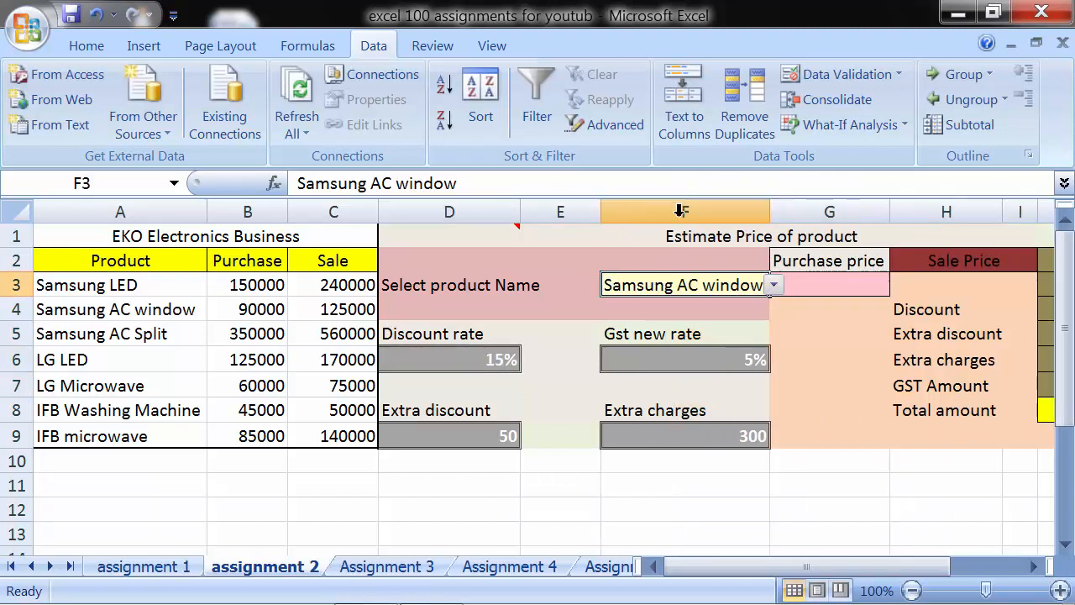
click(771, 286)
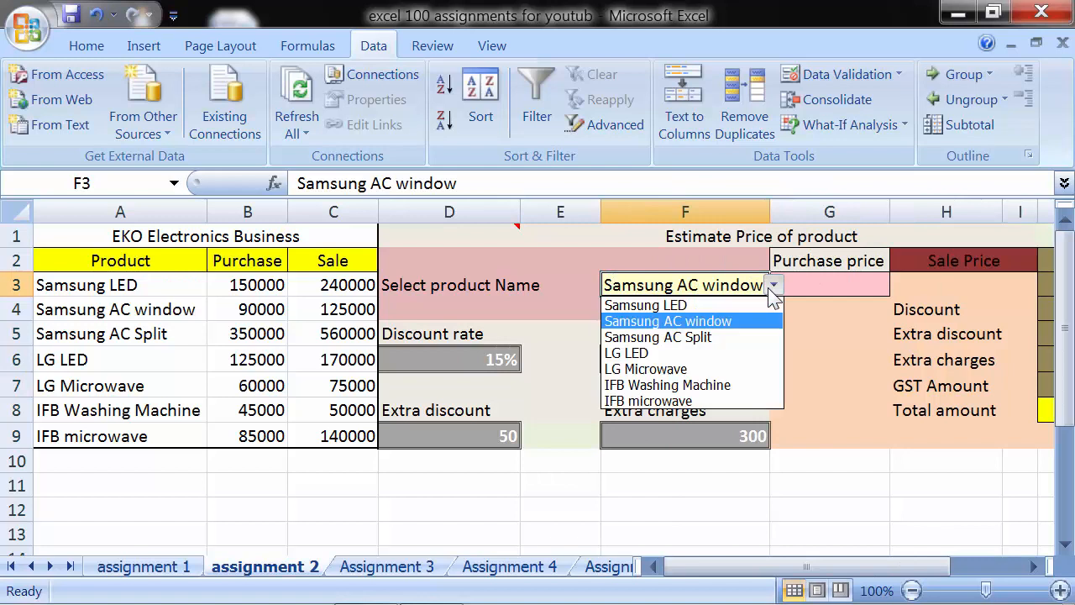
click(745, 324)
Set the extra discount in cell D9 to 150
click(506, 361)
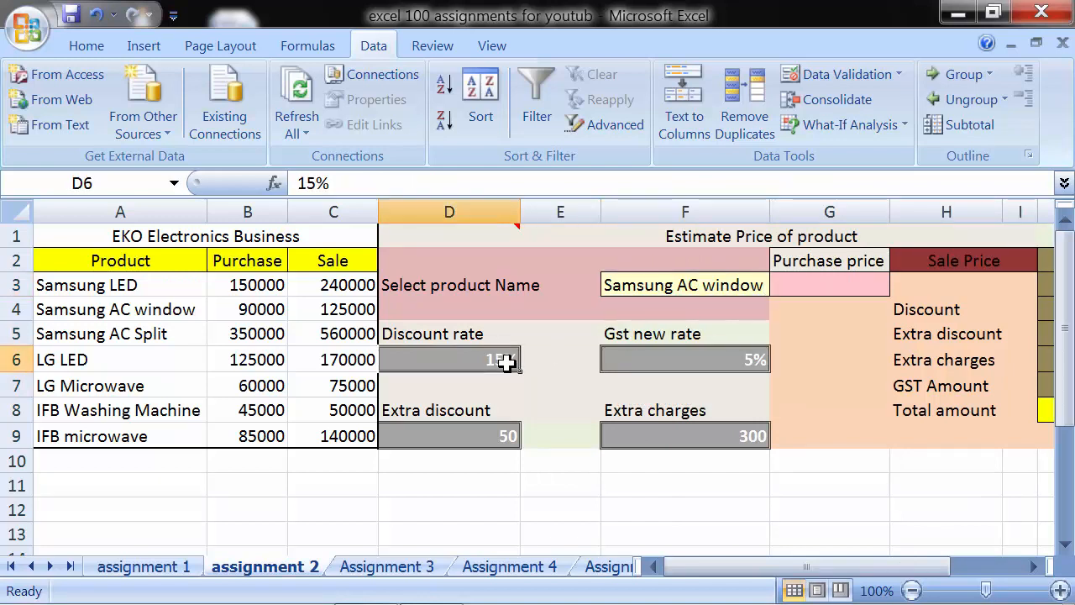
click(496, 436)
text(150)
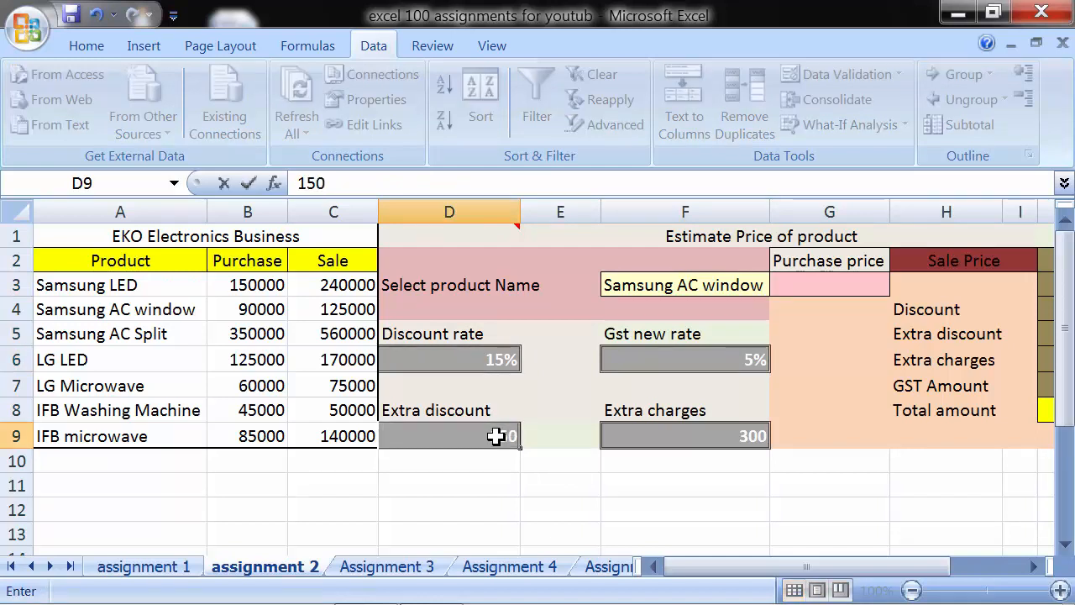
key(Return)
Set the extra charges in cell F9 to 500
click(661, 353)
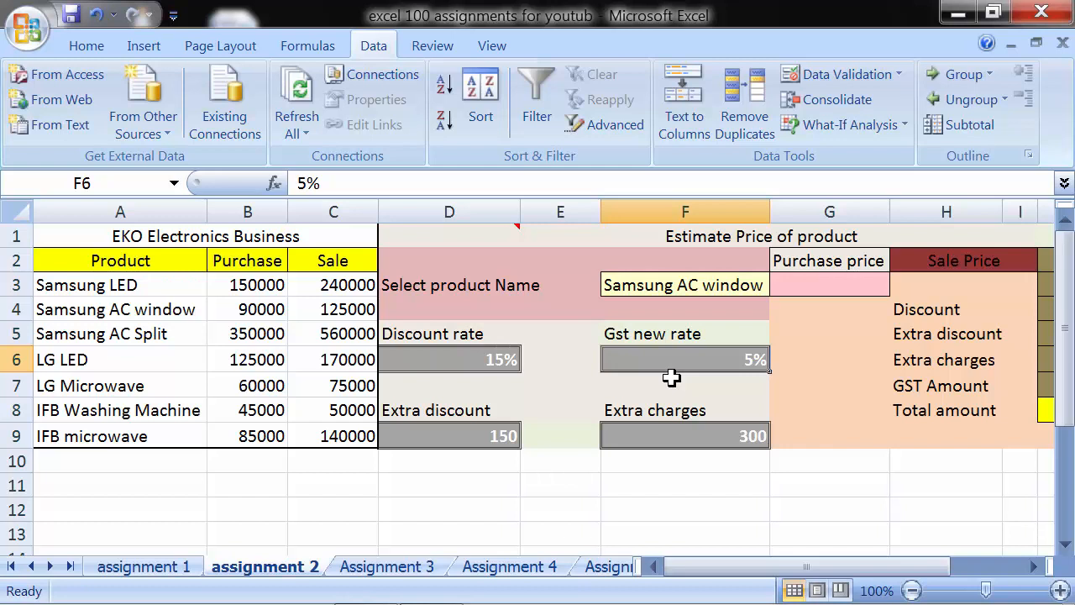
key(Down)
key(Down)
key(Down)
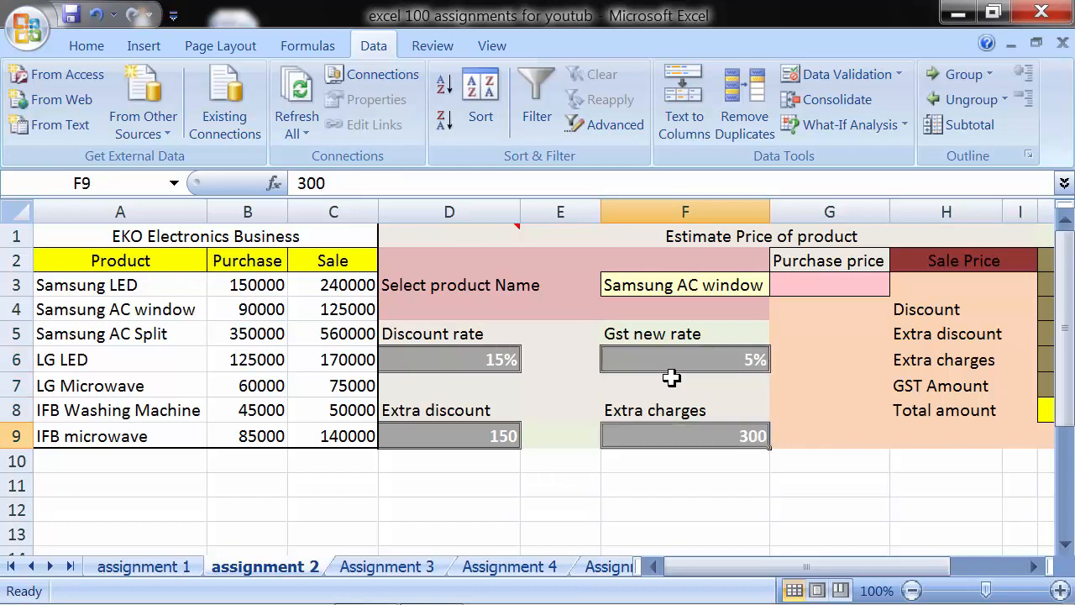
text(500)
key(Return)
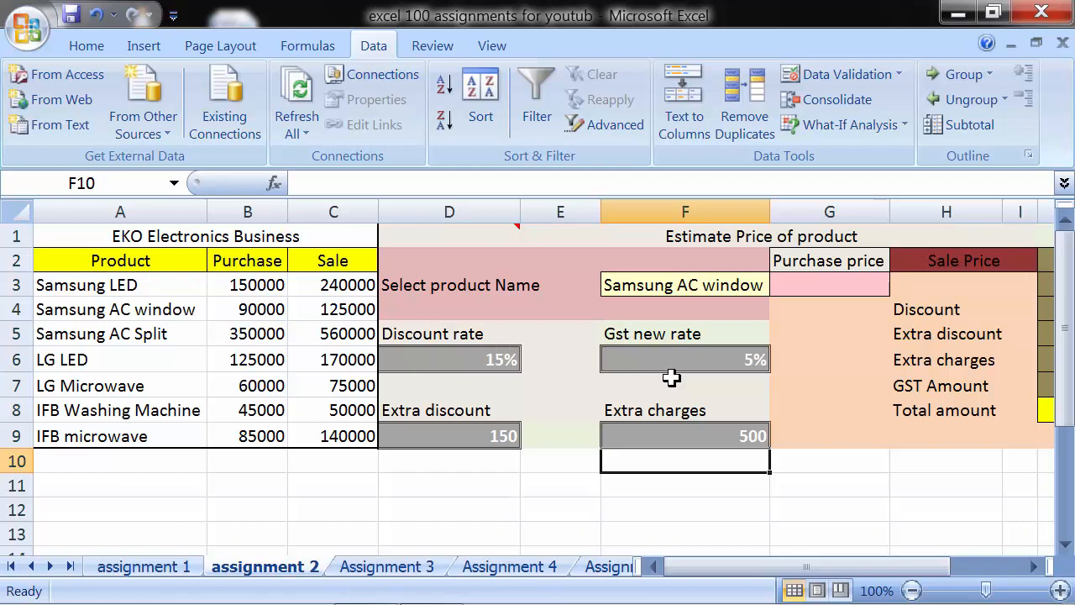
Review the purchase price cell G3 and the product selected in F3
key(Up)
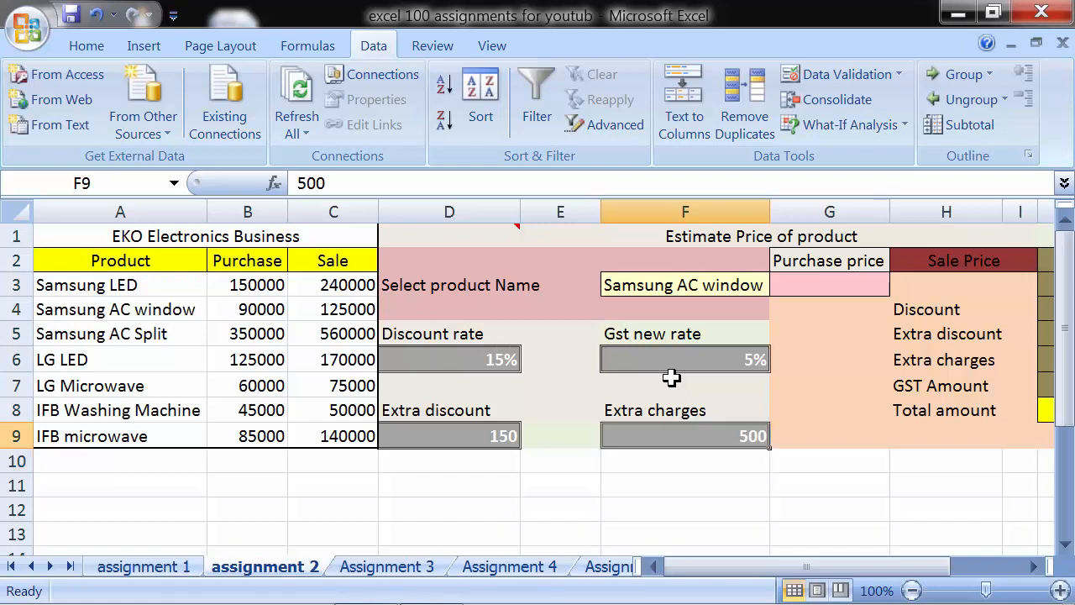
key(Right)
key(Right)
key(Up)
key(Up)
key(Up)
key(Up)
key(Up)
key(Up)
key(Left)
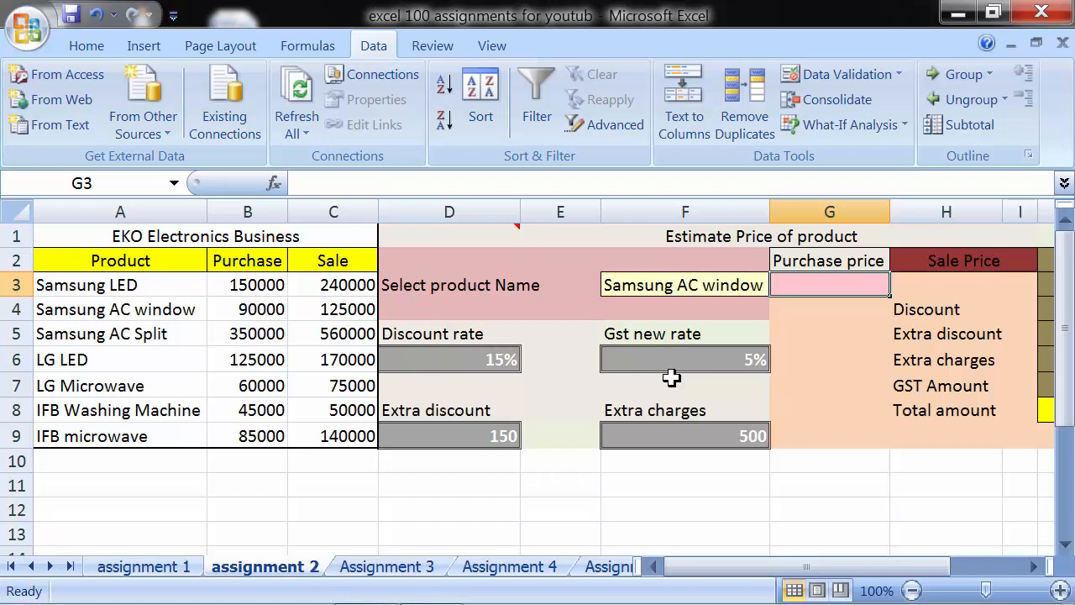
click(632, 281)
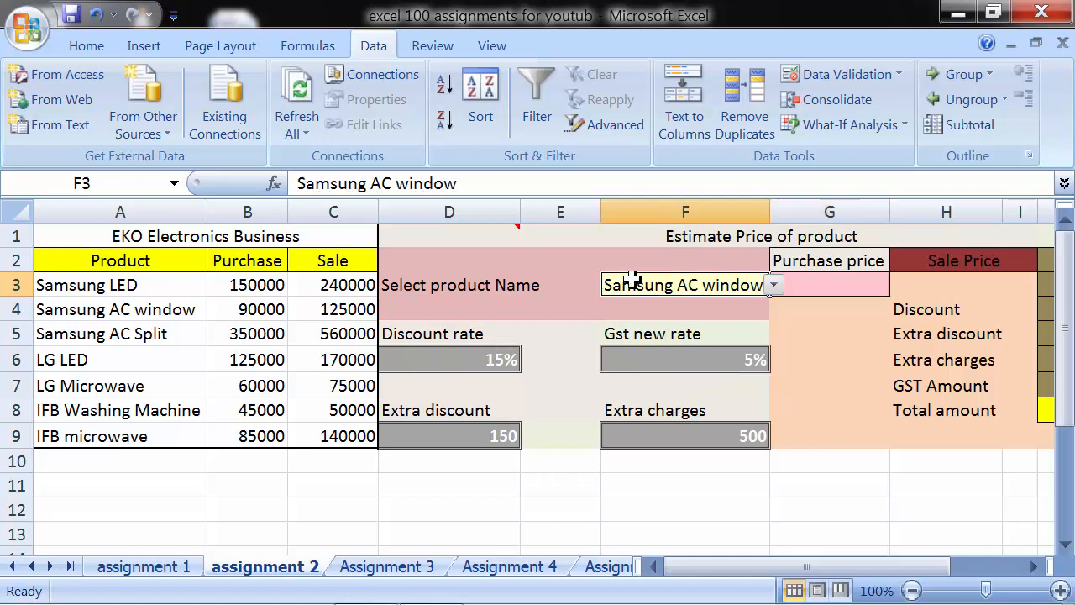
Enter =LOOKUP(F3,A2:B9) in purchase price cell G3 to look up the selected product's purchase price
click(854, 285)
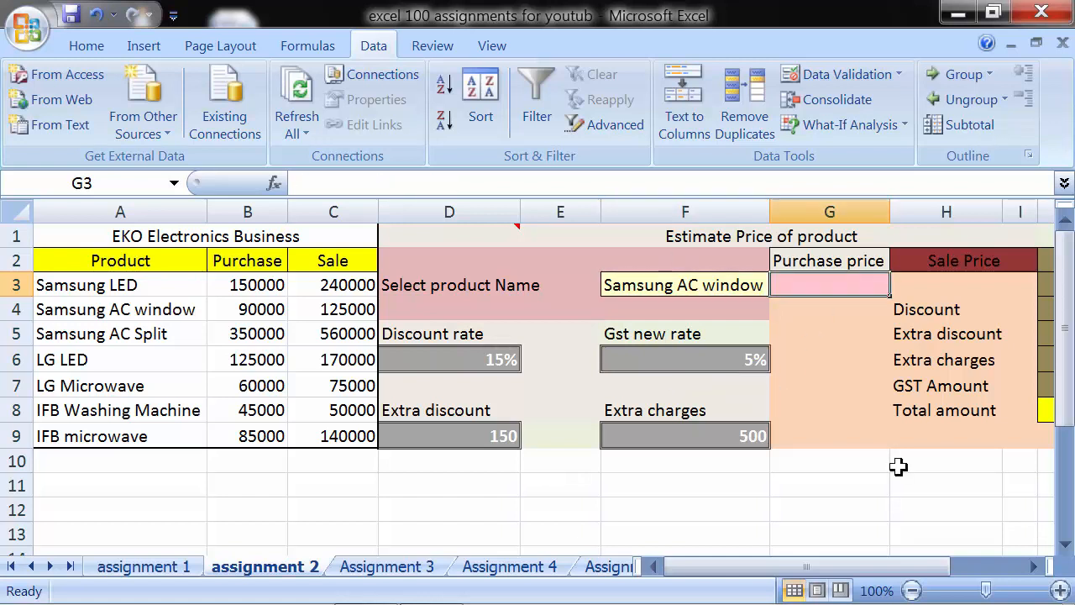
click(1020, 571)
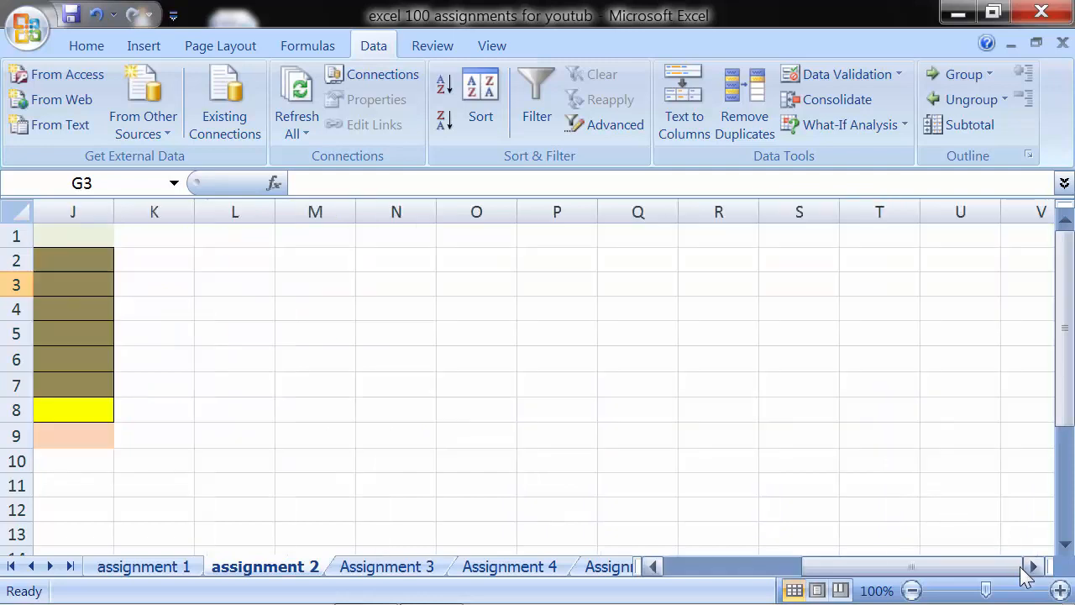
click(655, 567)
drag(653, 567, 660, 568)
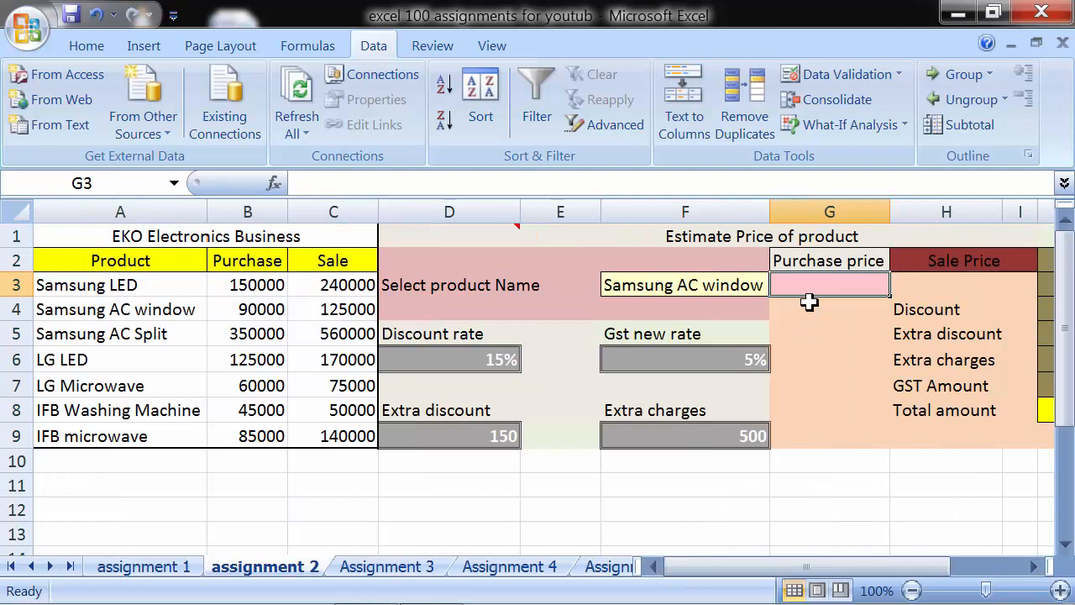
text(=)
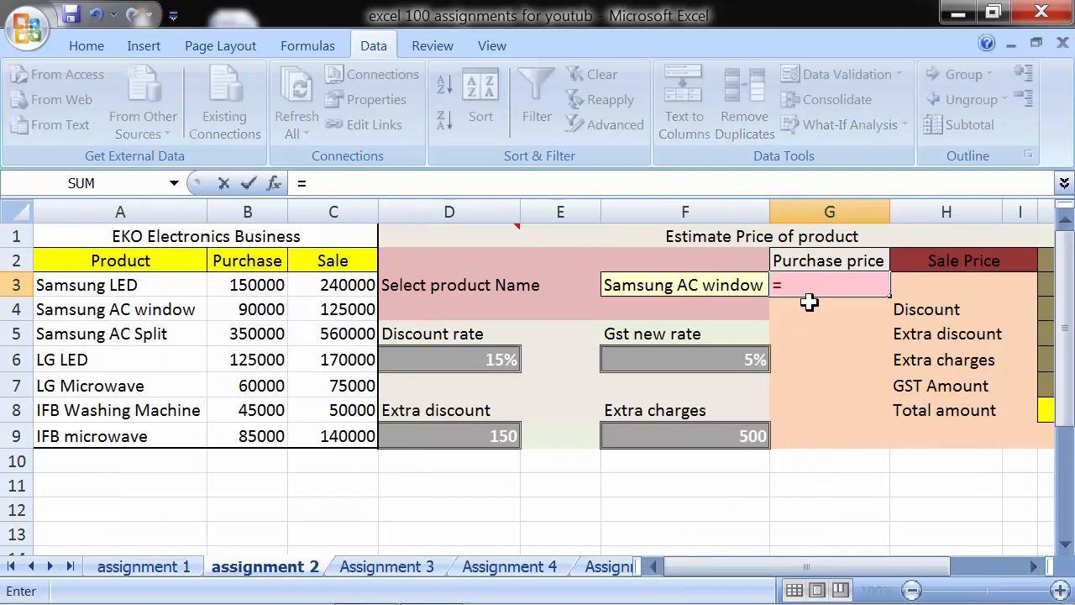
text(lookup)
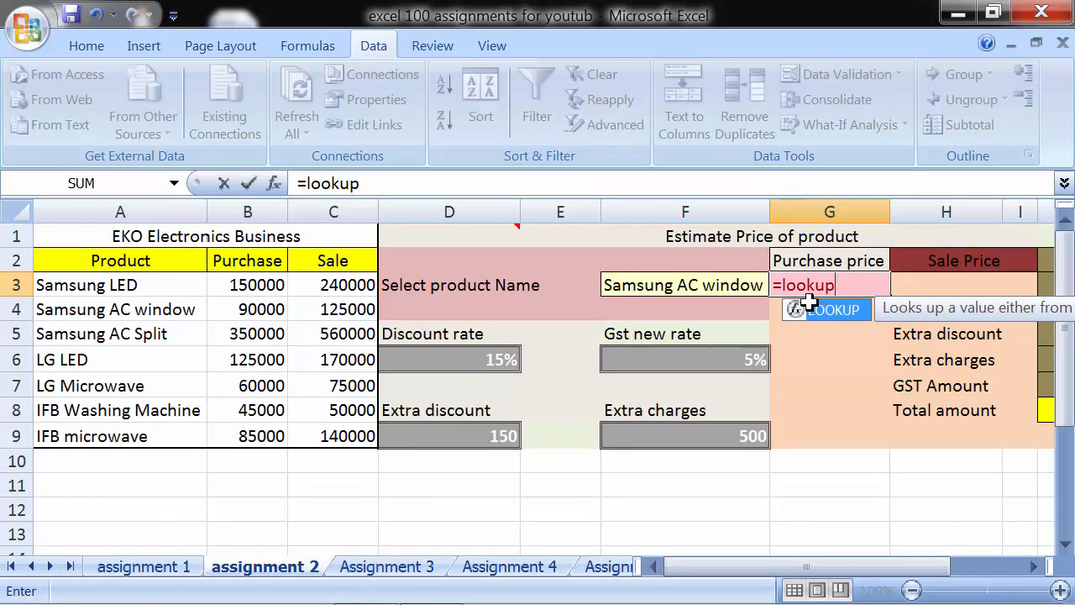
text(()
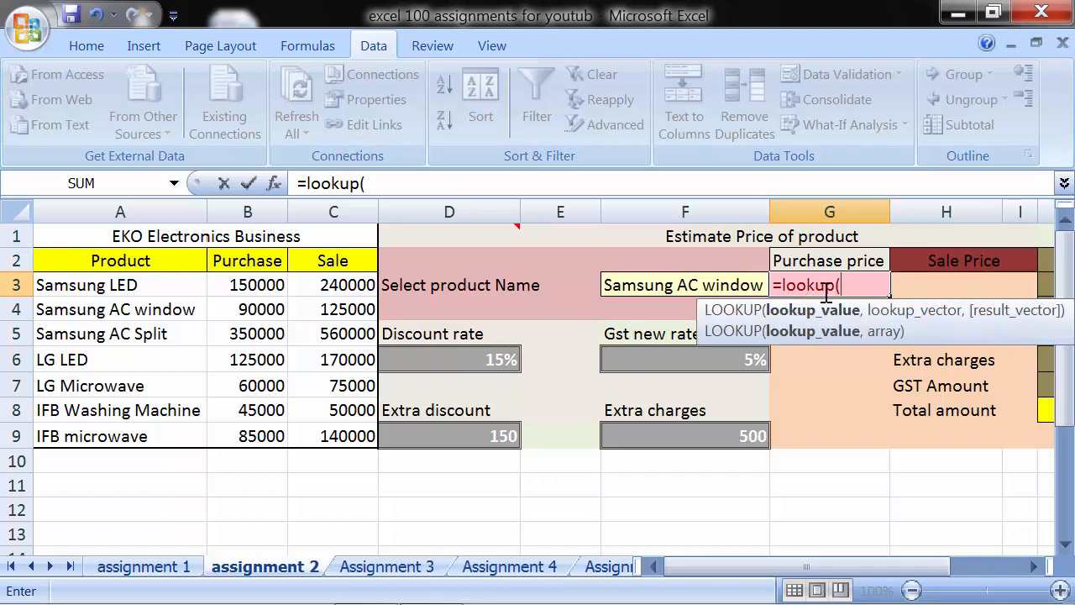
click(679, 279)
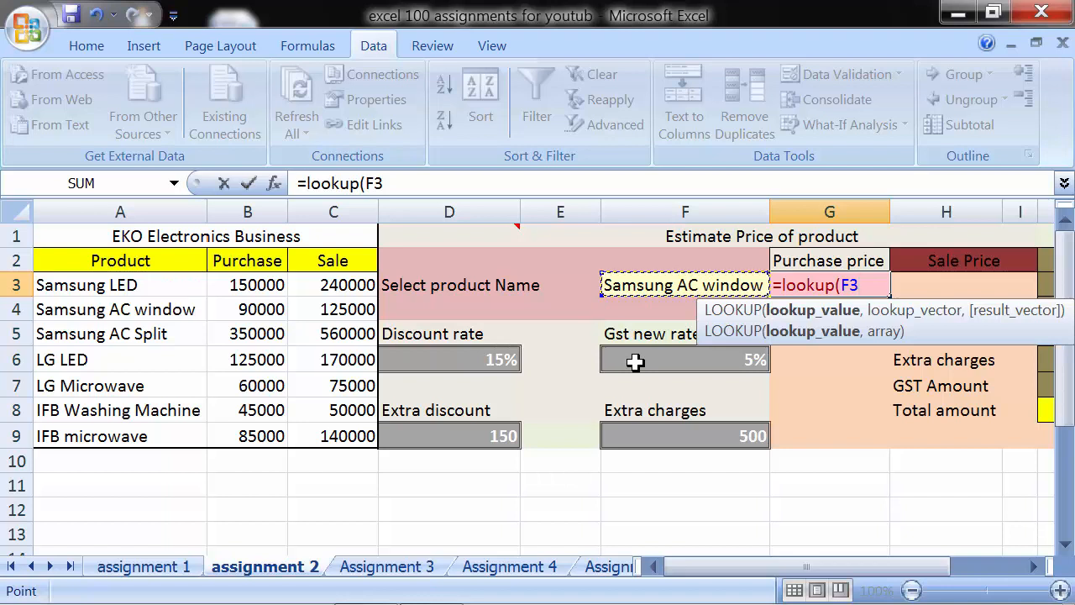
text(,)
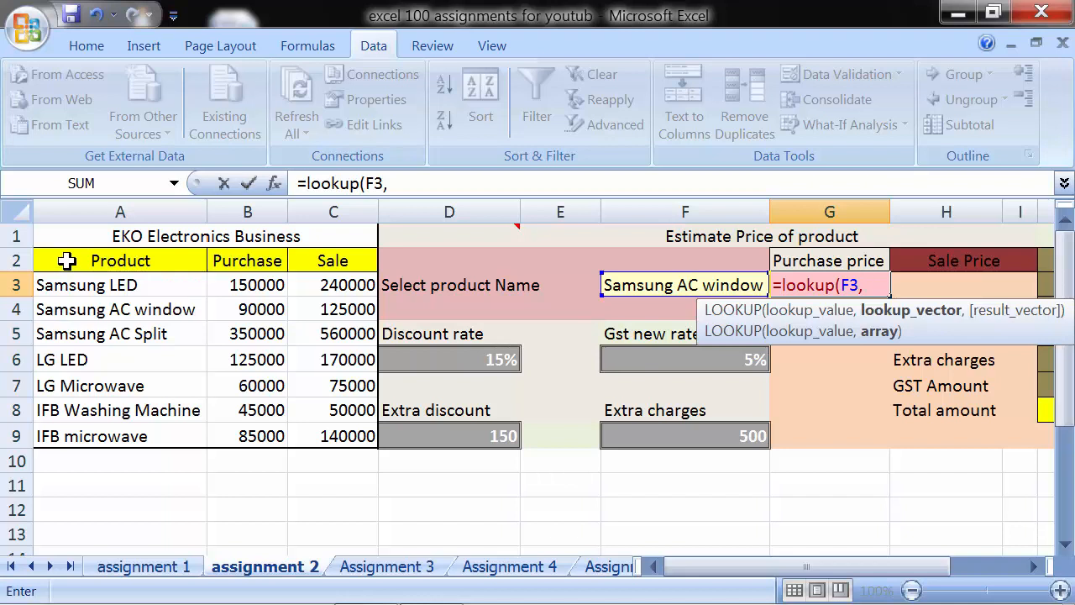
drag(67, 261, 232, 442)
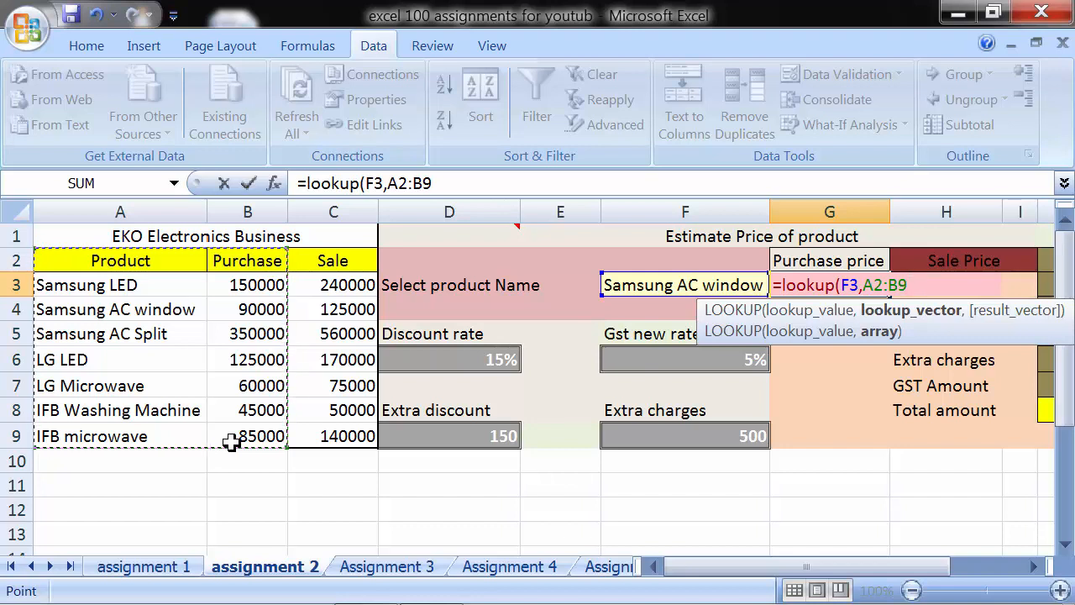
text())
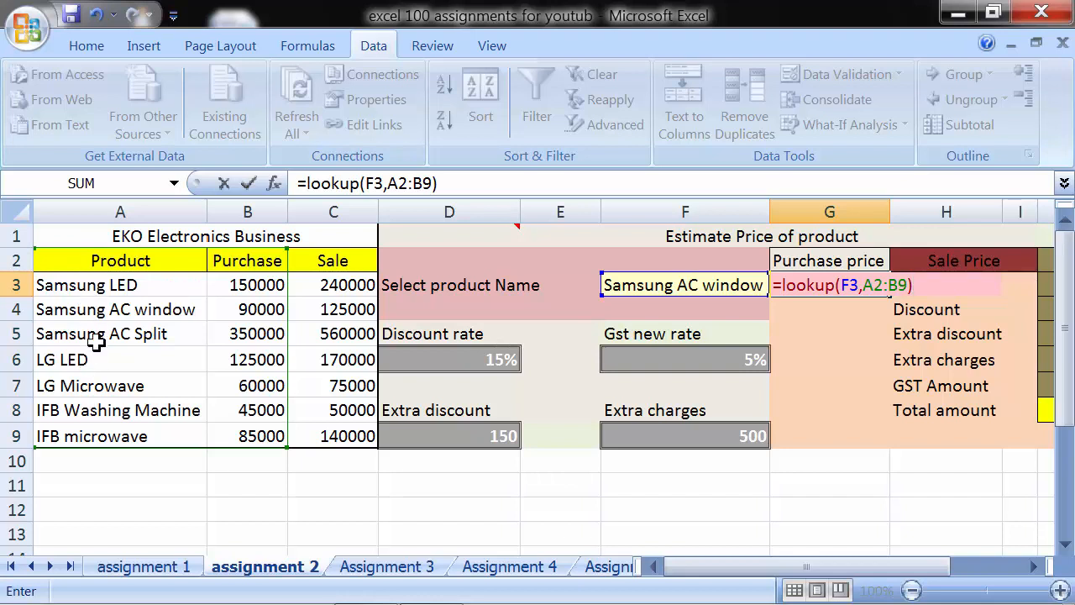
key(Return)
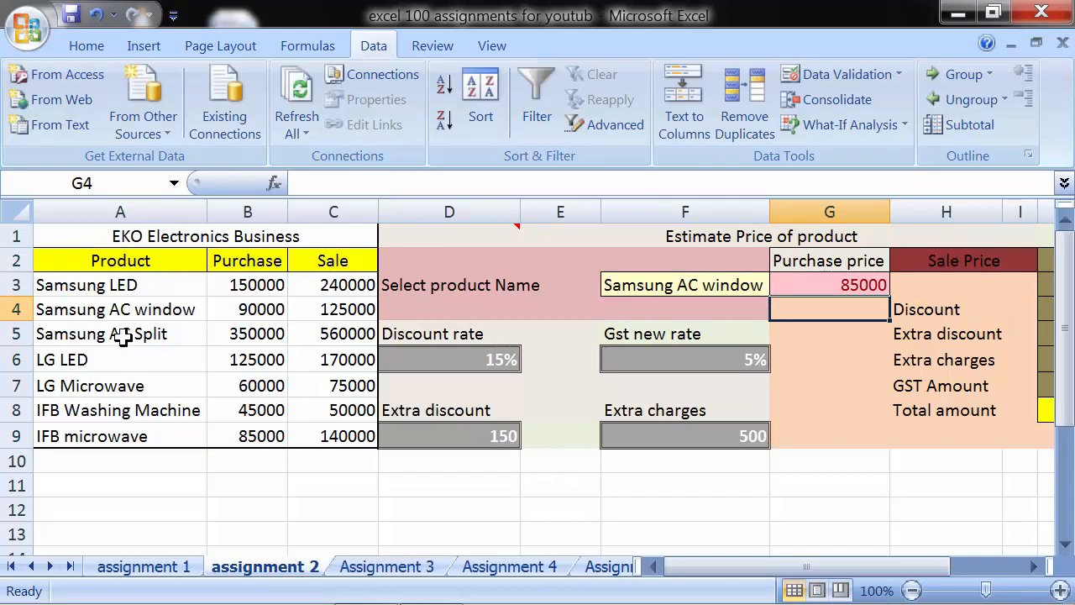
Sort the product table A2:C9 from A to Z by product name
click(109, 261)
drag(157, 323, 312, 427)
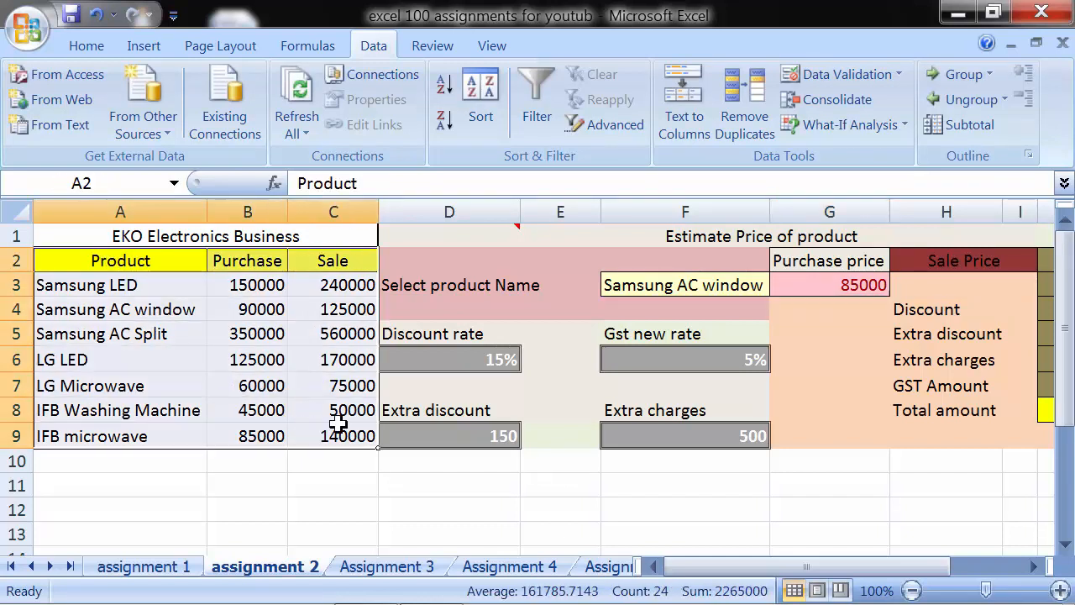
click(86, 45)
click(985, 125)
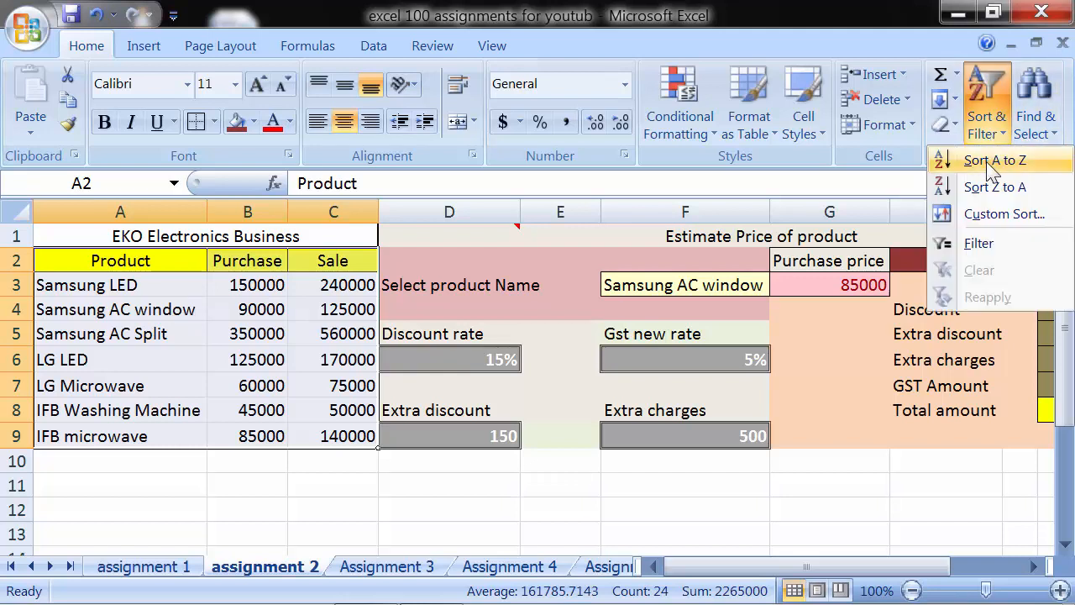
click(992, 163)
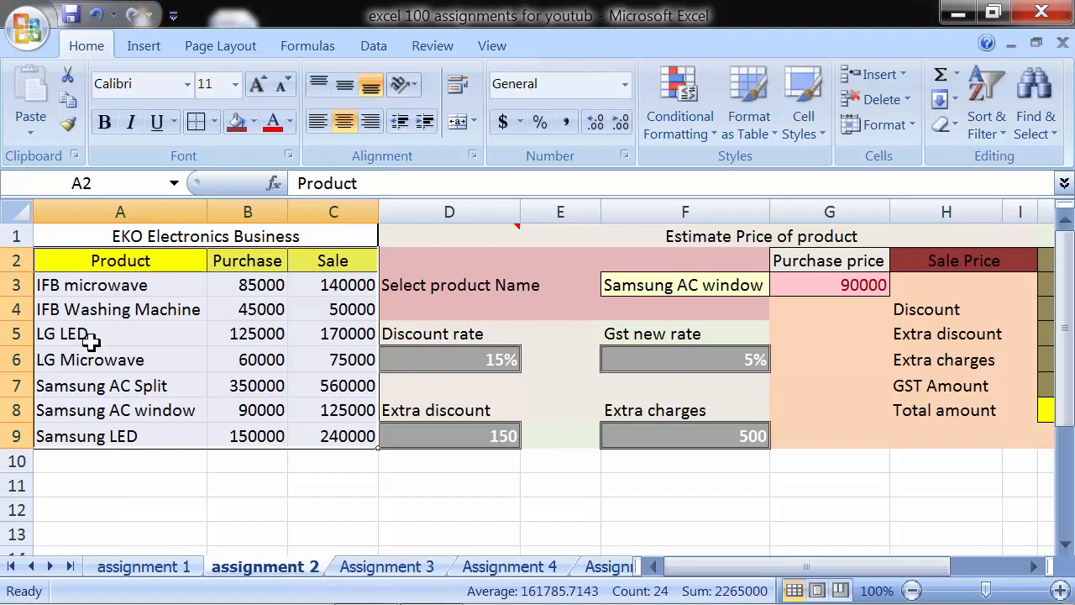
click(981, 128)
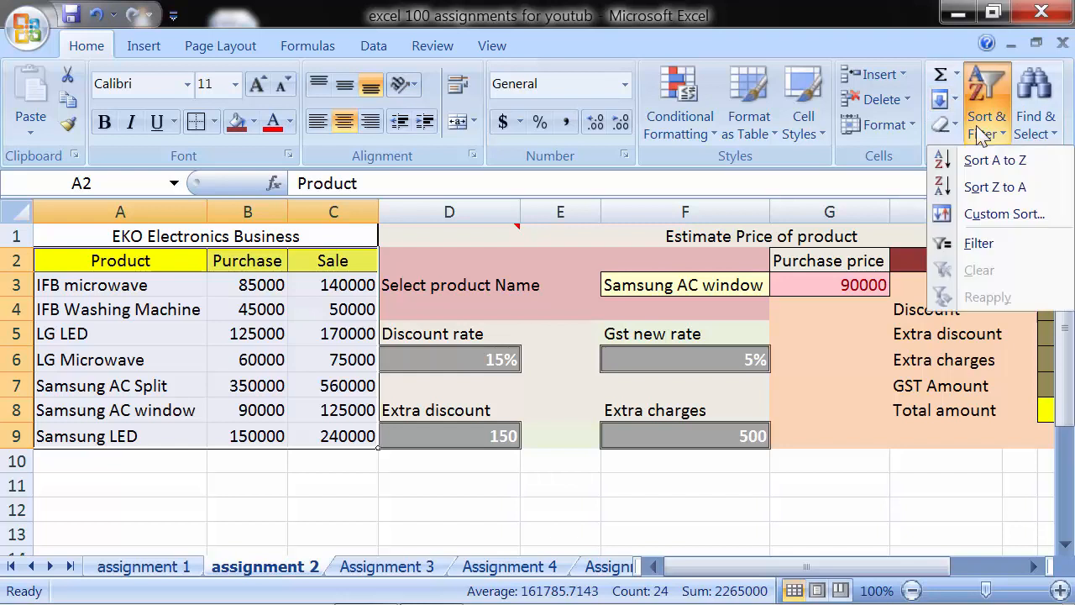
click(993, 160)
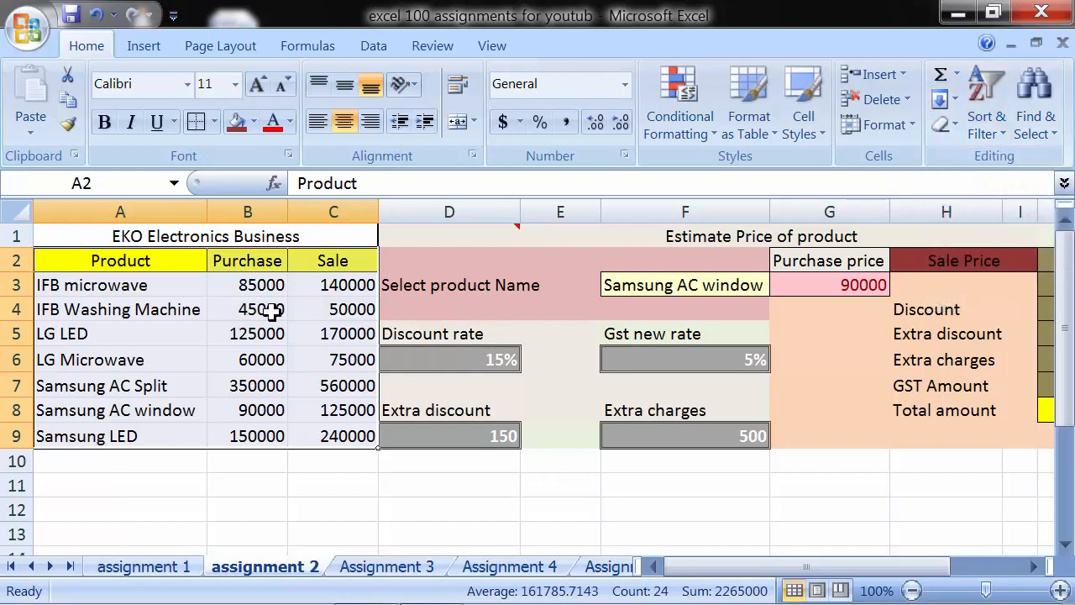
Pick LG Microwave in F3 and compare the purchase price in G3 with the table's value in B6
click(699, 285)
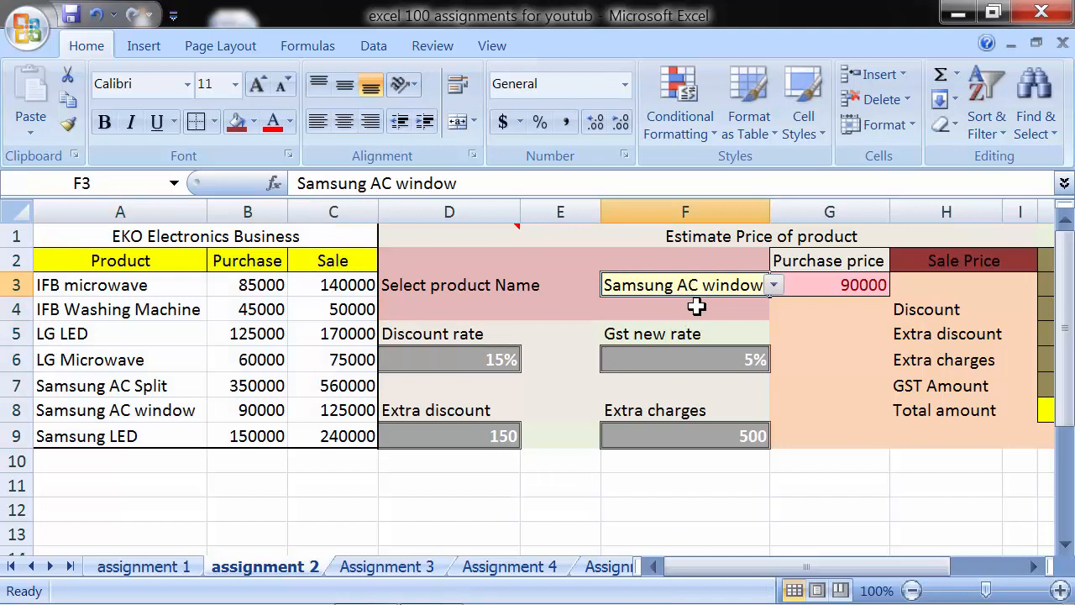
click(831, 289)
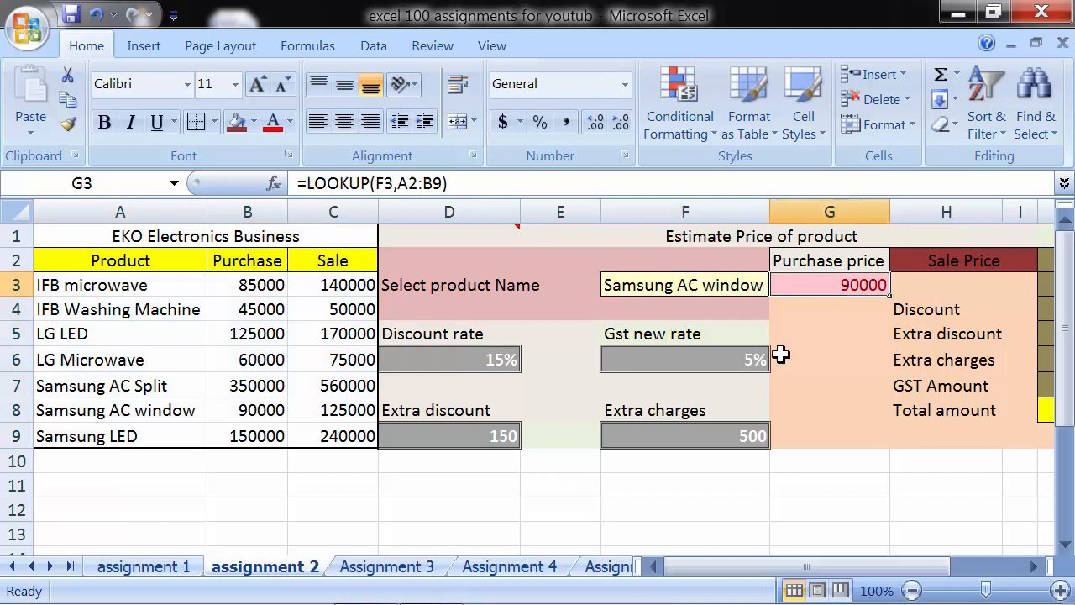
click(753, 289)
click(773, 286)
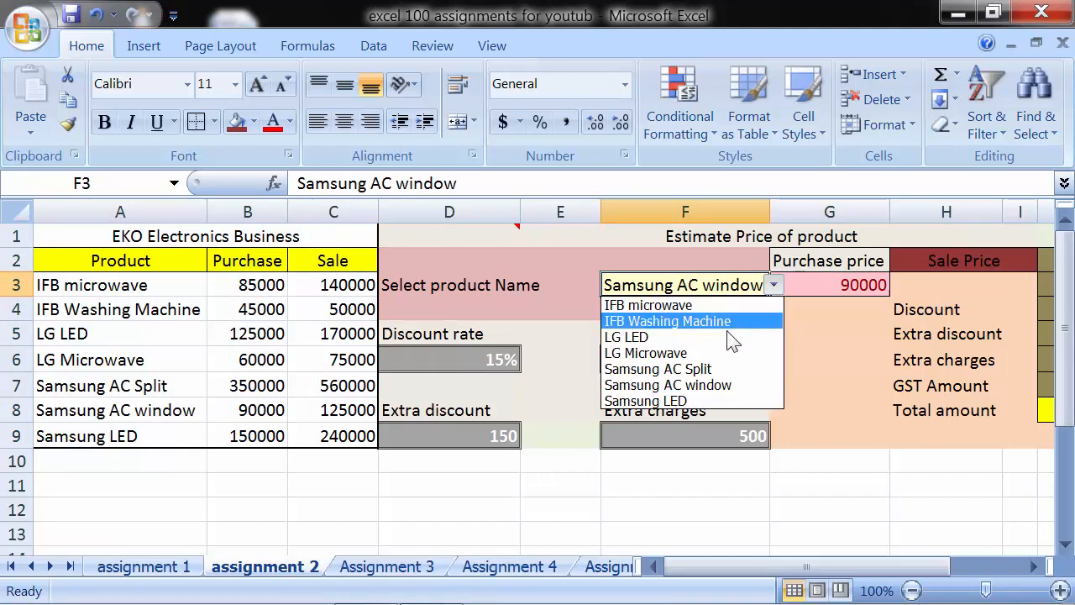
click(720, 353)
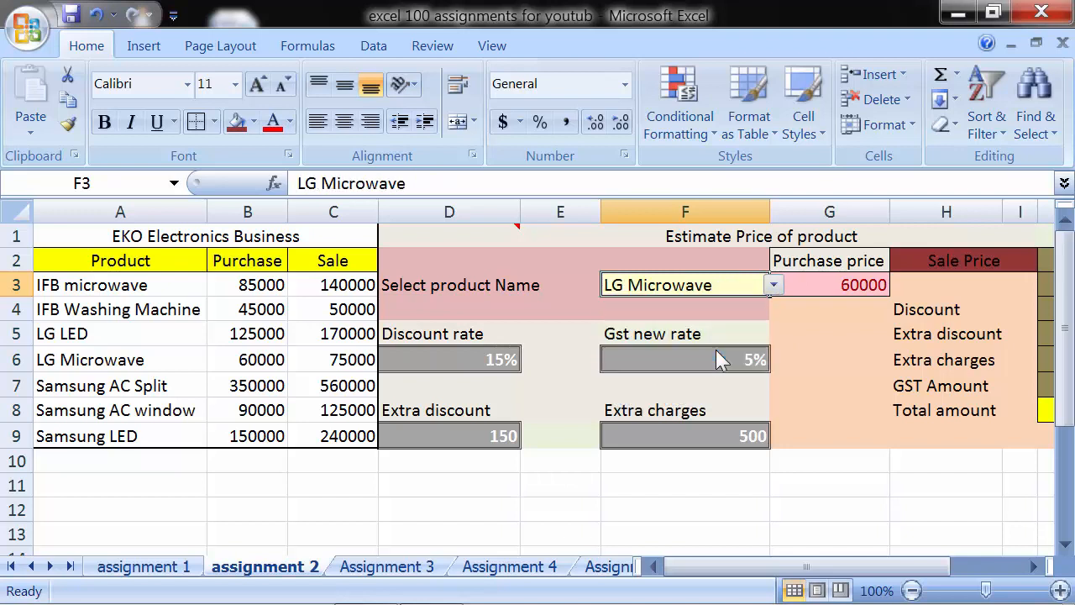
click(860, 287)
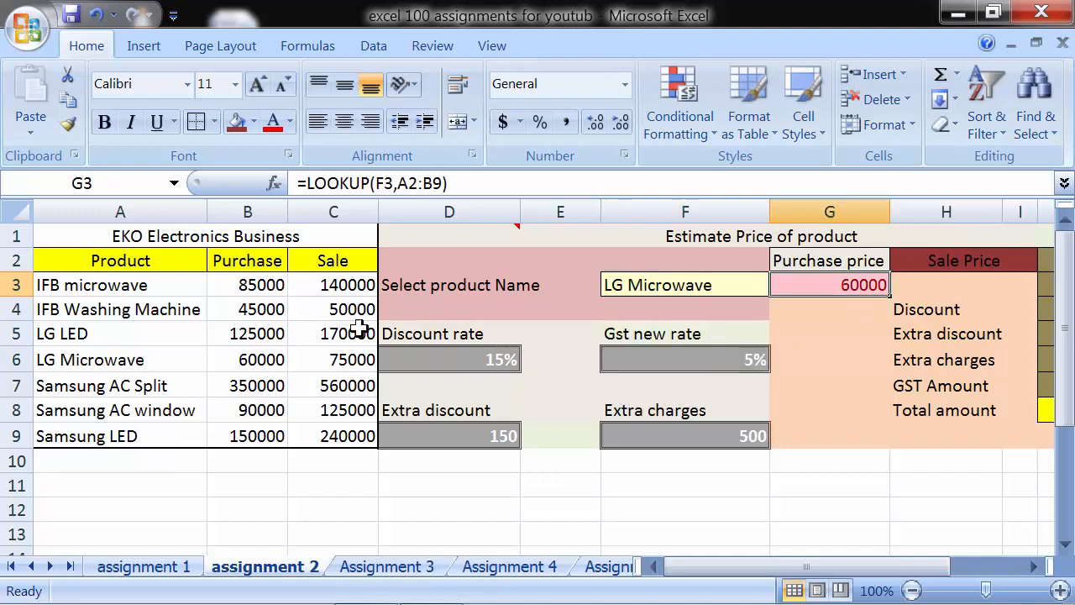
click(257, 353)
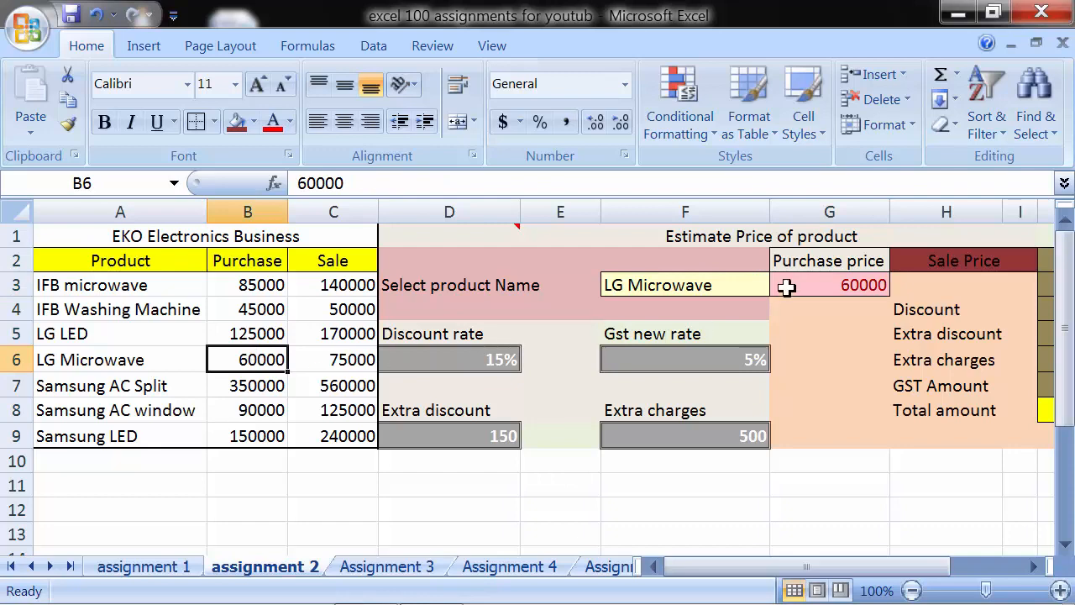
click(758, 286)
click(807, 286)
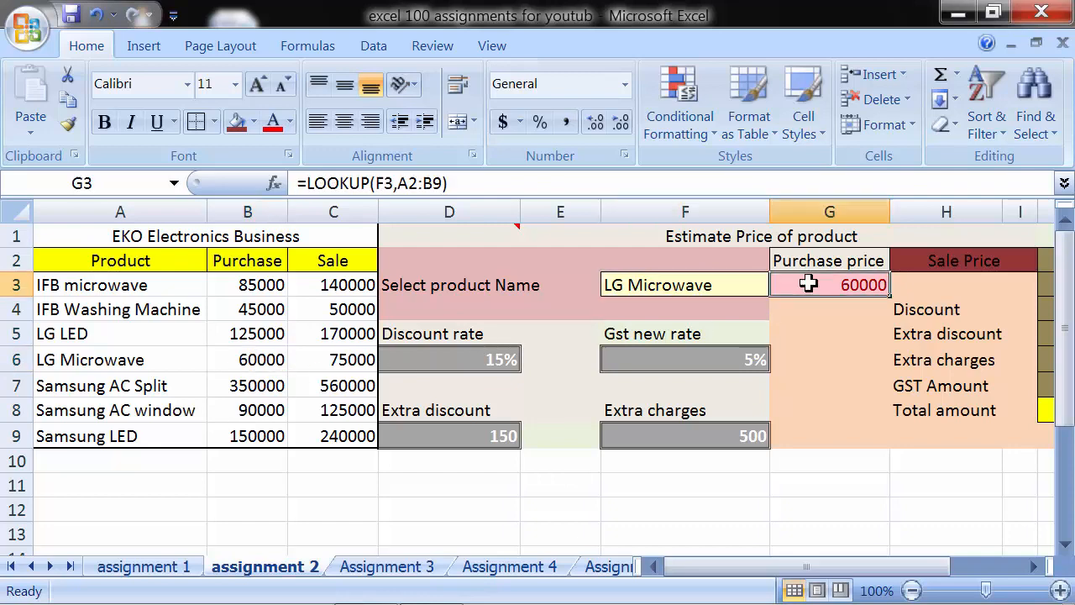
Start a LOOKUP formula in sale price cell J2 with F3 as the lookup value
click(1030, 567)
click(893, 261)
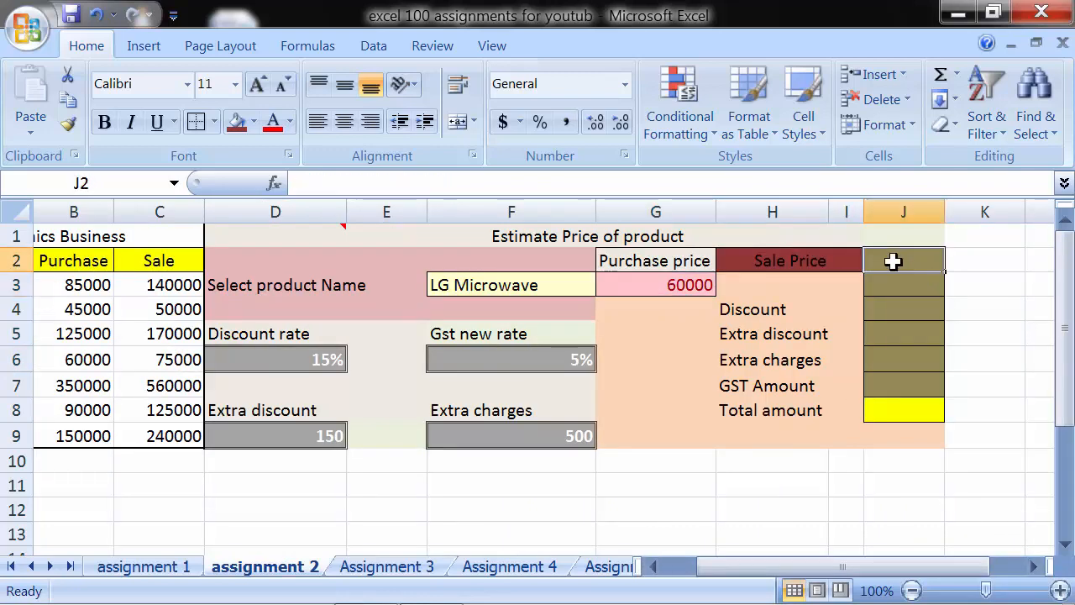
text(=)
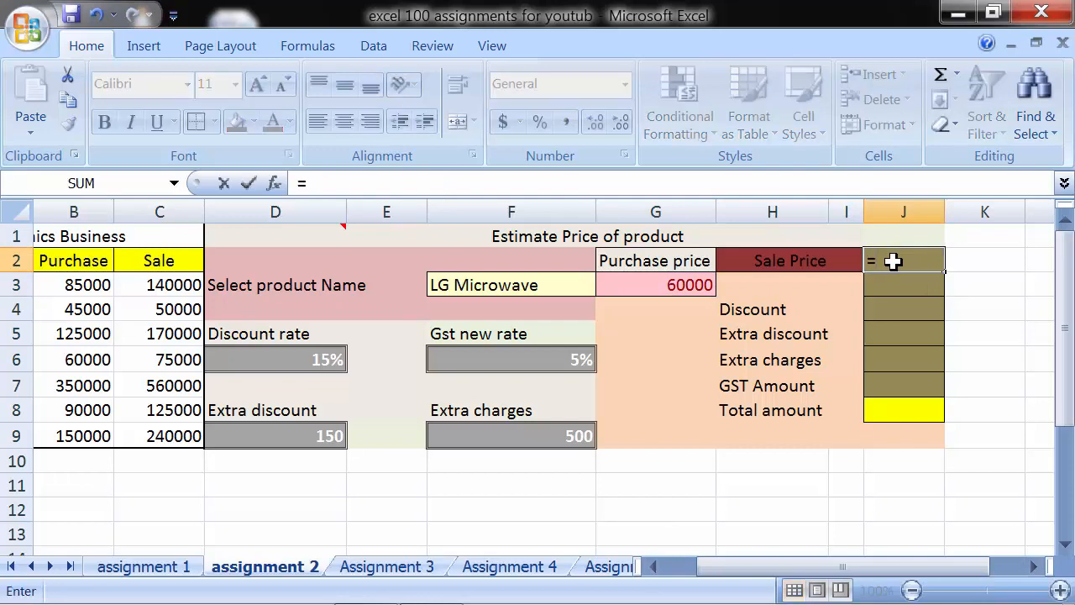
text(lookup)
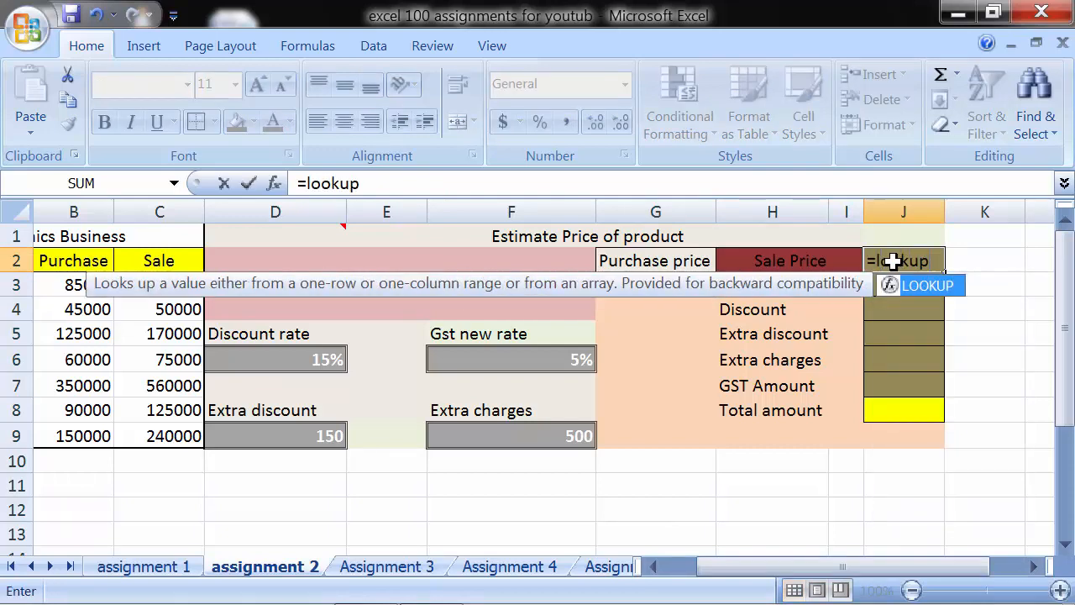
text(()
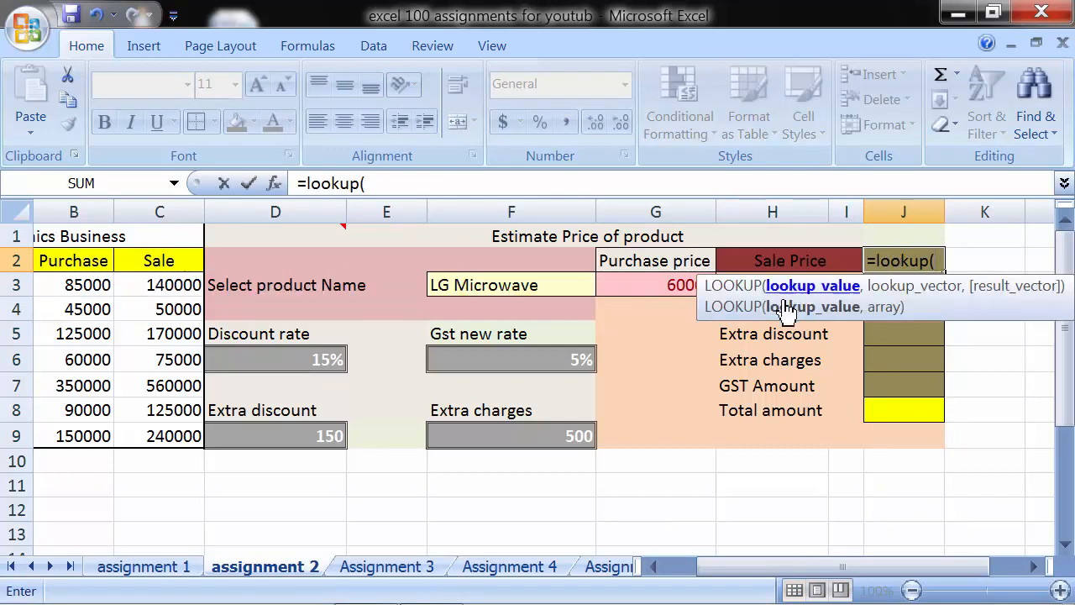
click(522, 283)
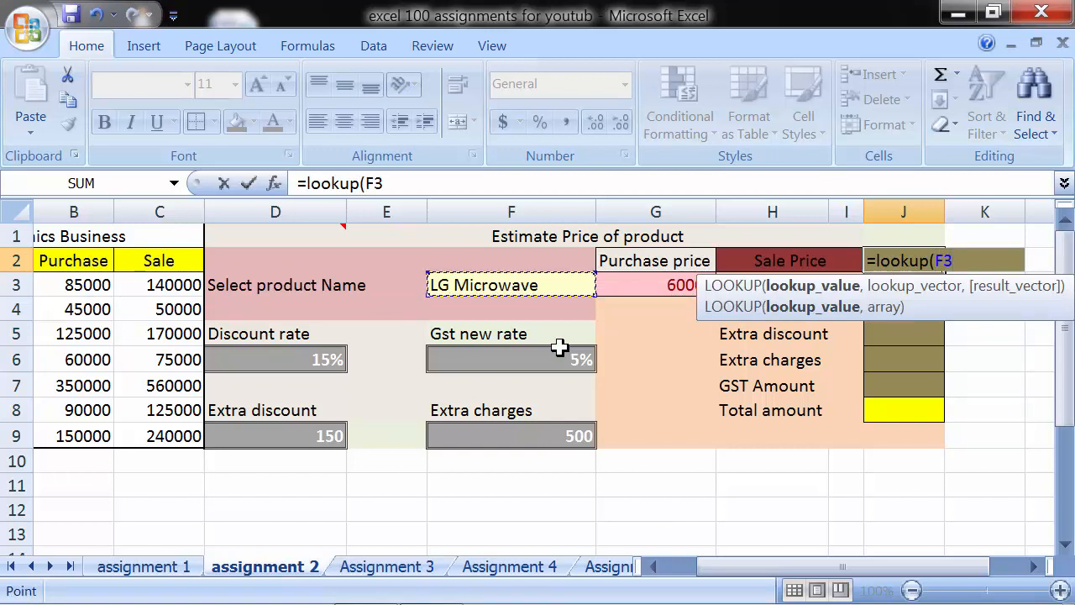
click(654, 567)
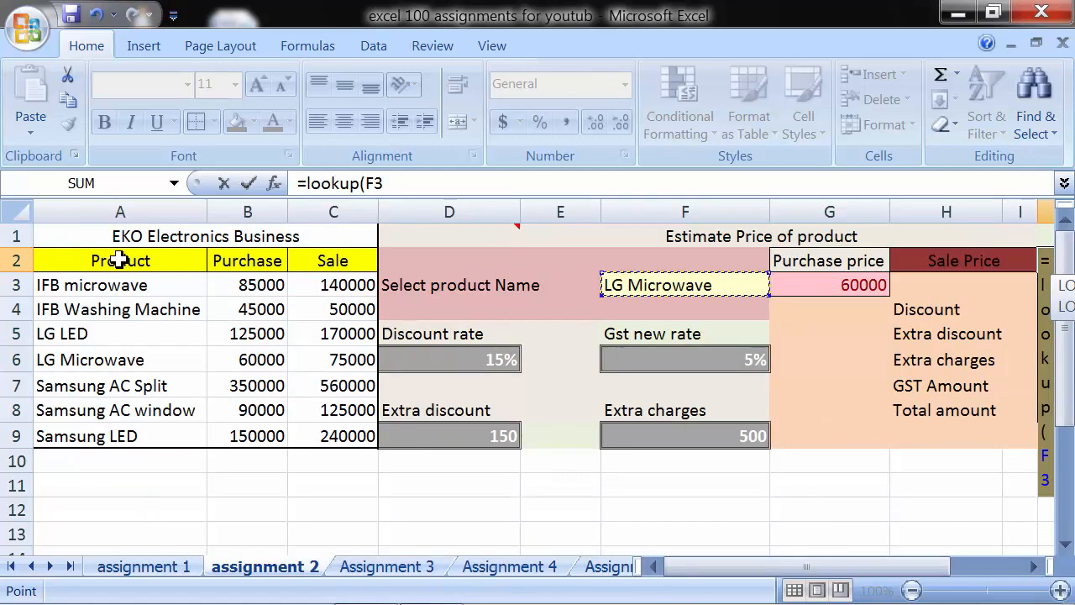
drag(120, 260, 324, 438)
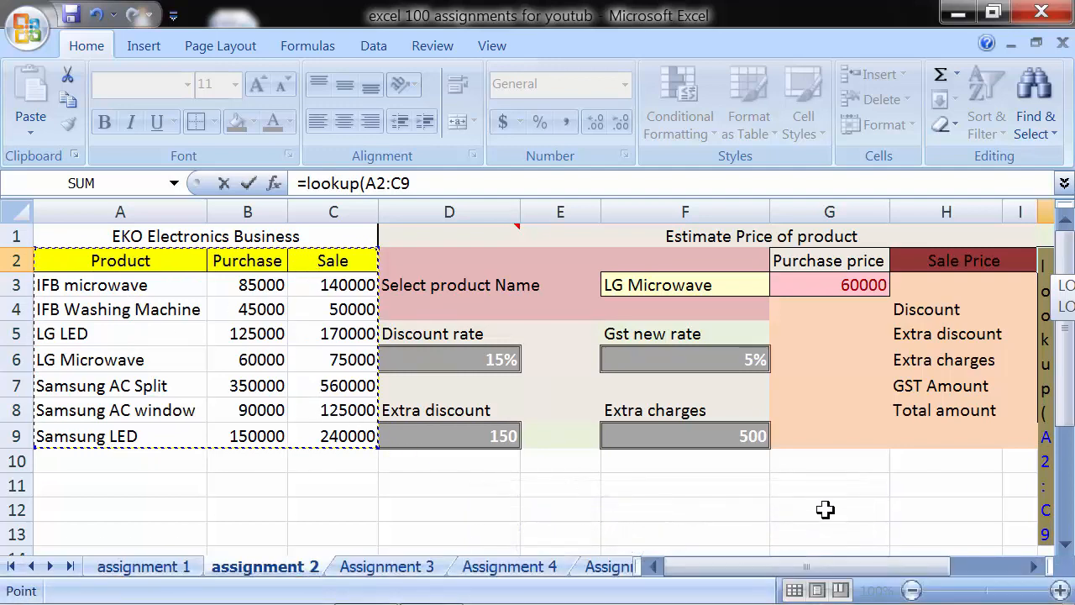
drag(828, 567, 892, 568)
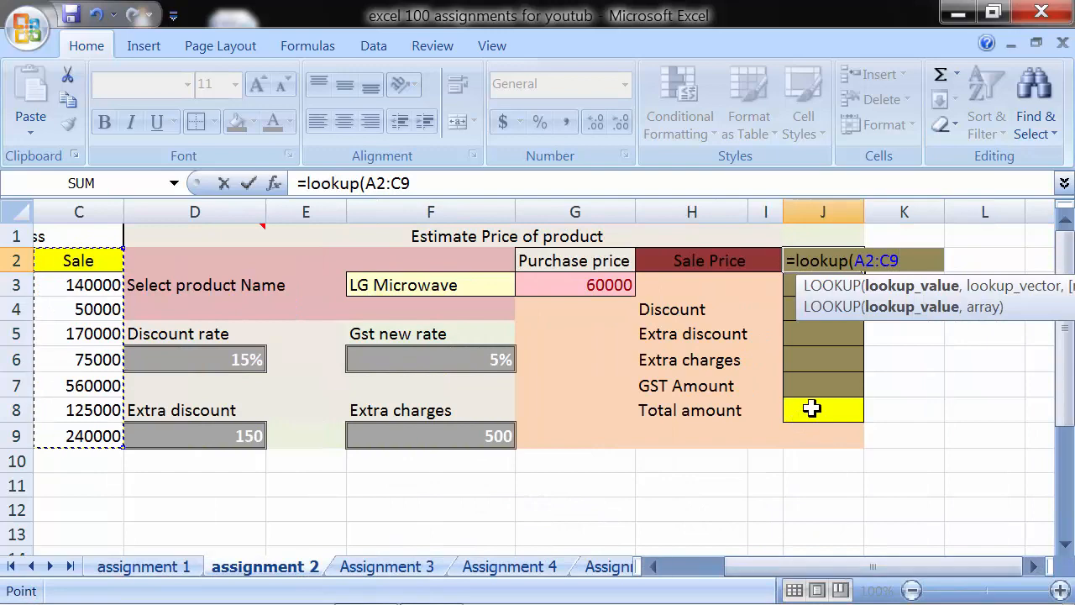
key(BackSpace)
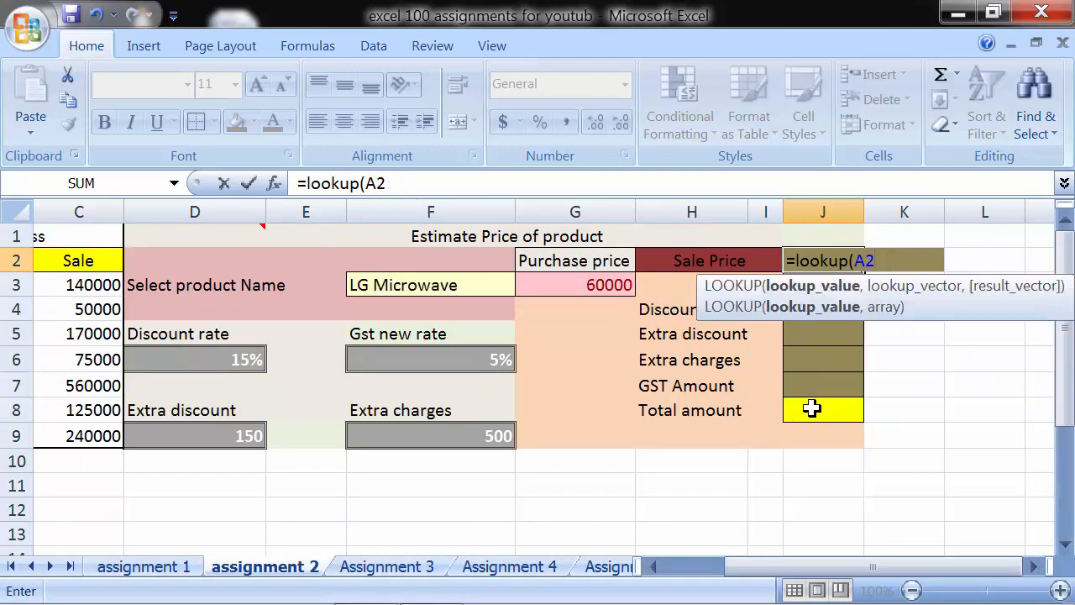
key(BackSpace)
key(BackSpace)
Complete the sale price formula in J2 as =LOOKUP(F3,A2:C9)
click(454, 285)
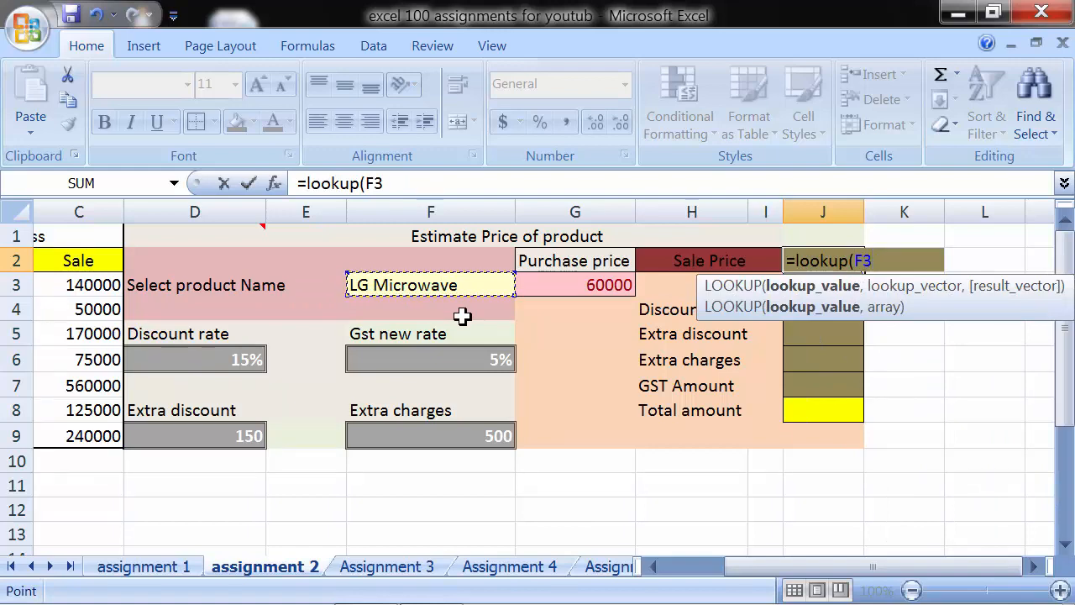
text(,)
drag(732, 567, 662, 569)
drag(78, 257, 347, 427)
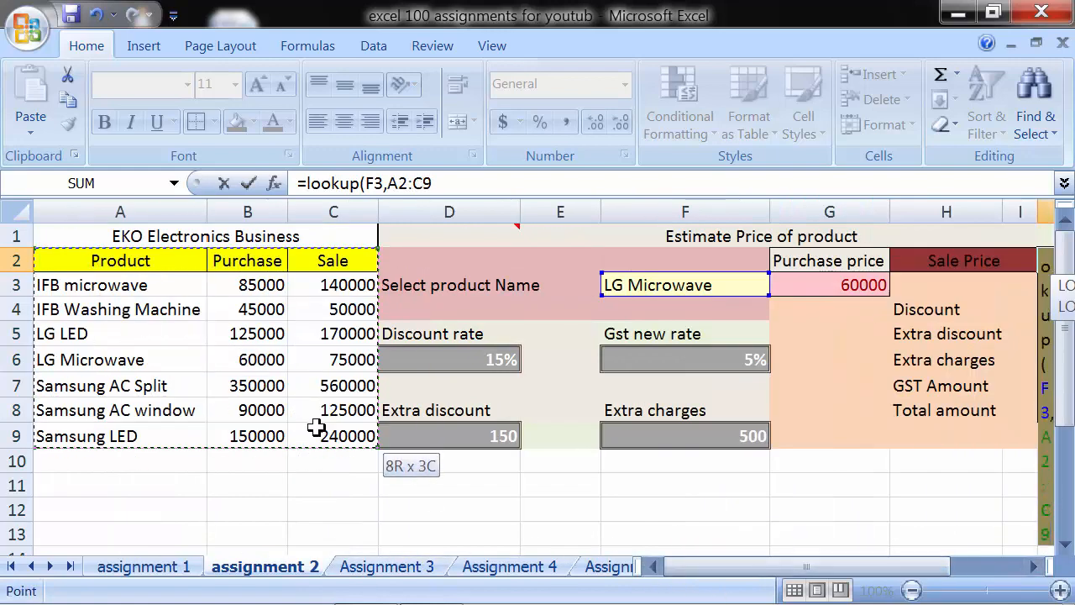
drag(792, 568, 902, 568)
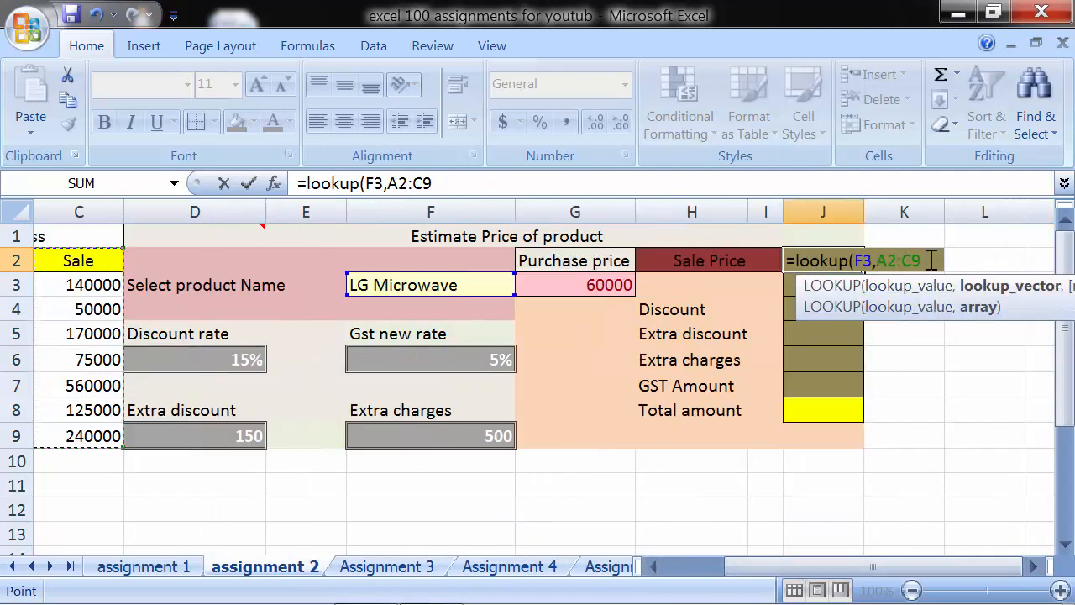
text())
key(Return)
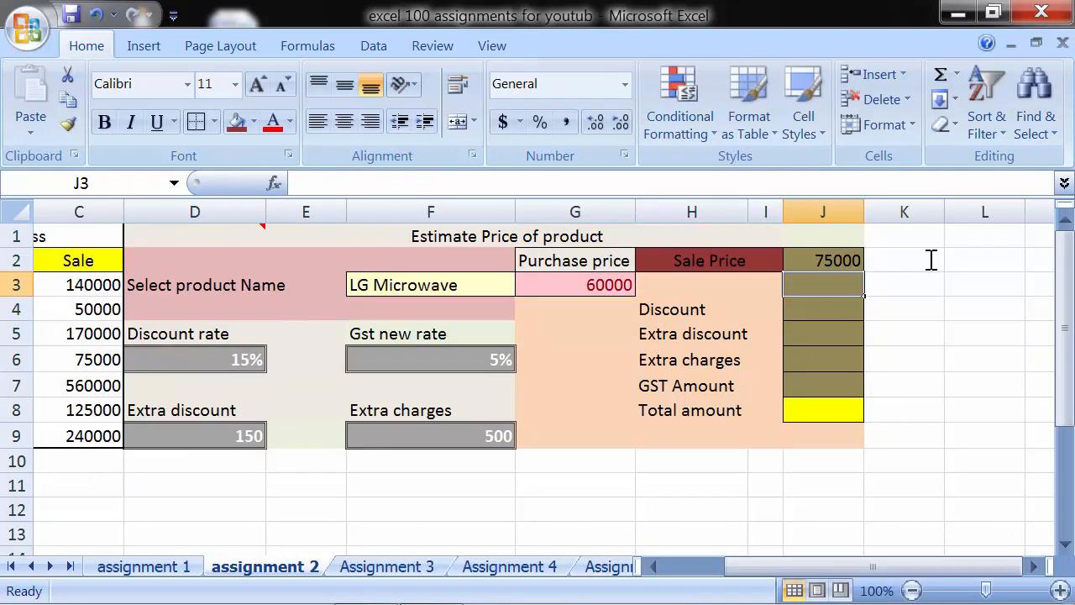
Compare the sale price in J2 with the LG Microwave sale value in C6 of the product table
key(Up)
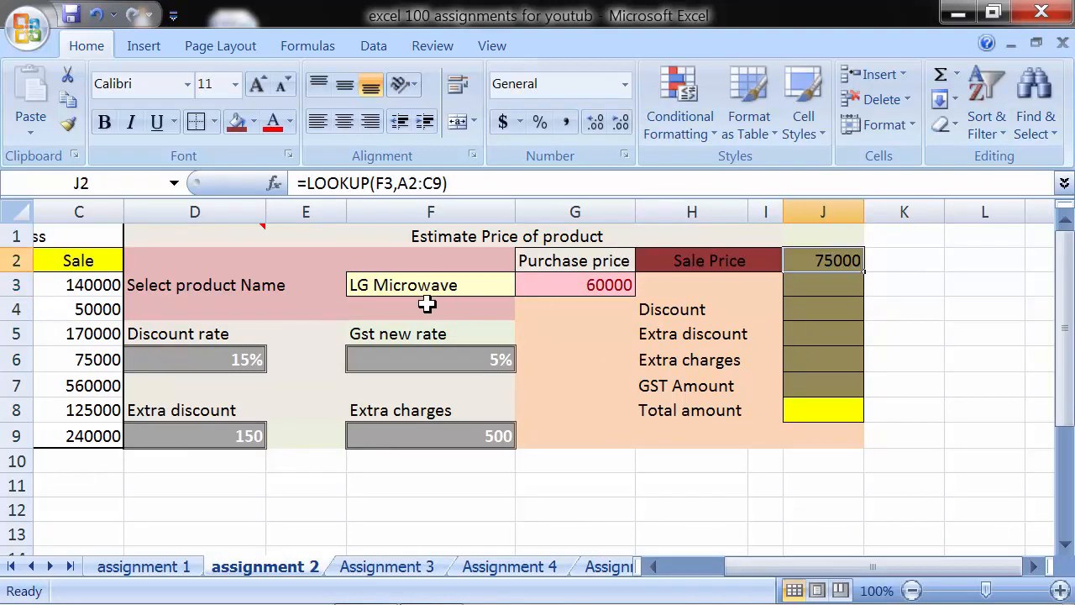
click(651, 566)
click(652, 566)
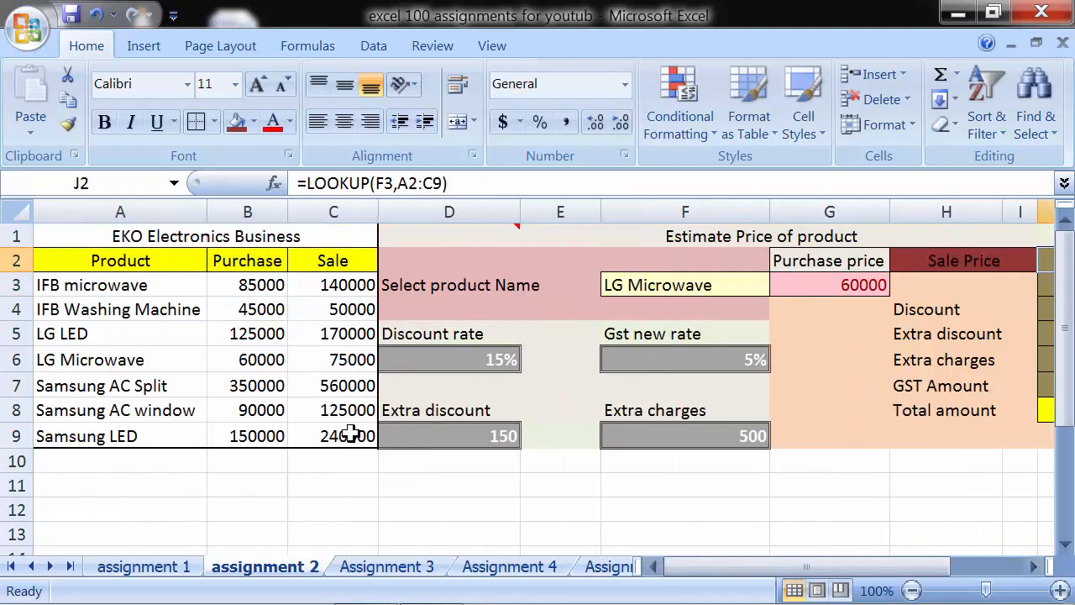
click(334, 363)
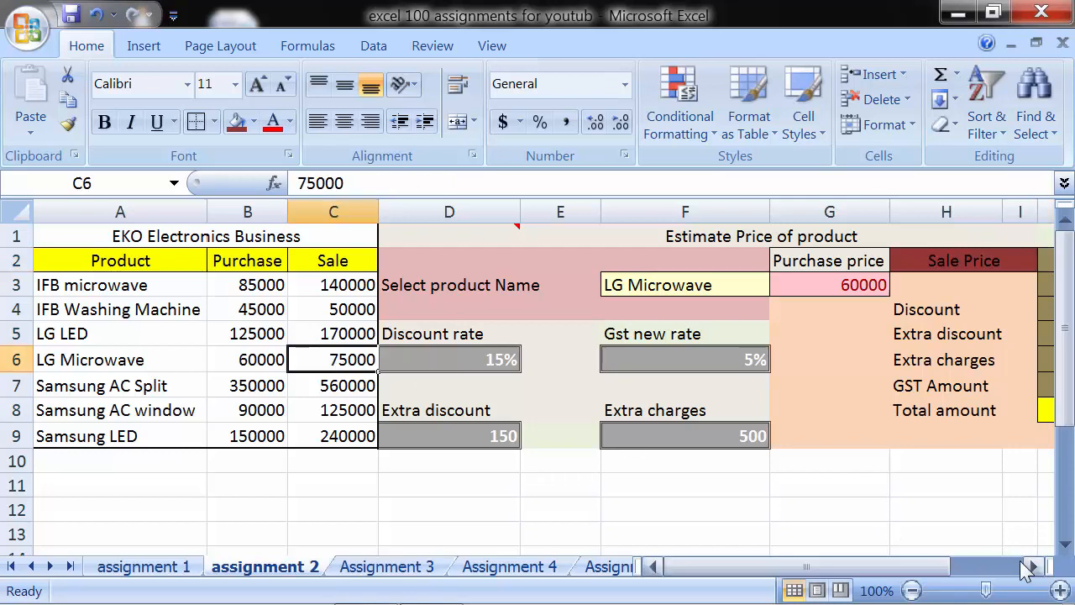
Enter =J2*D6 in Discount cell J4 to multiply the sale price by the discount rate
click(1045, 566)
click(1044, 566)
click(792, 309)
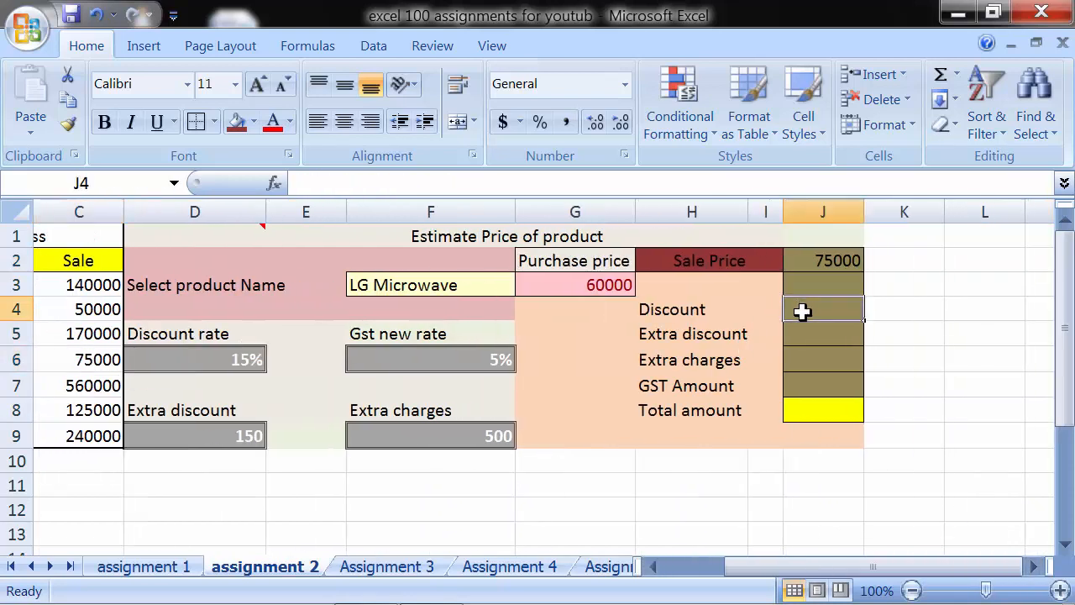
text(=)
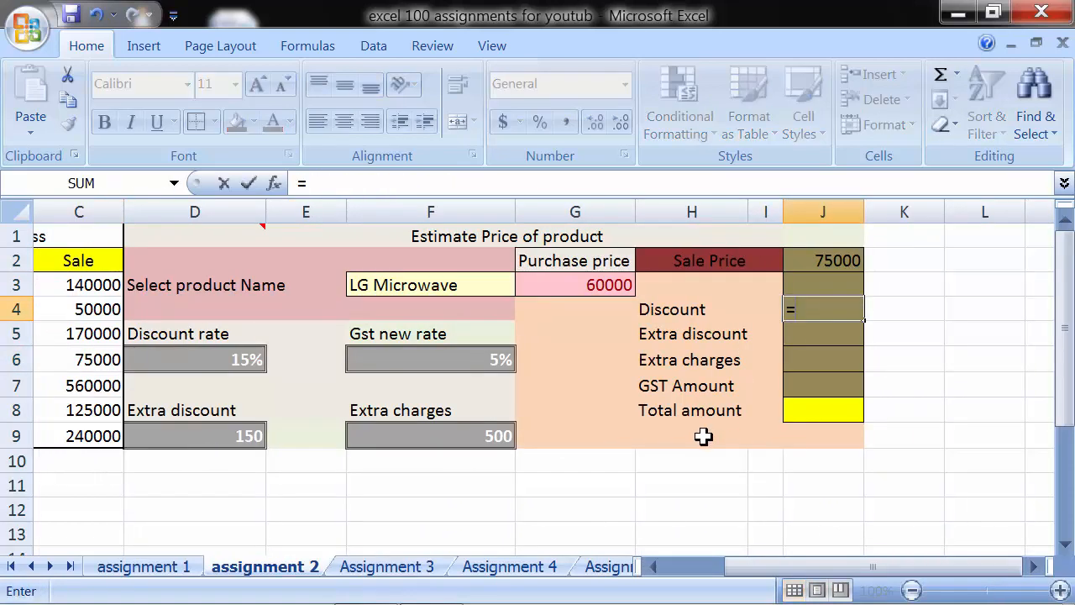
click(816, 262)
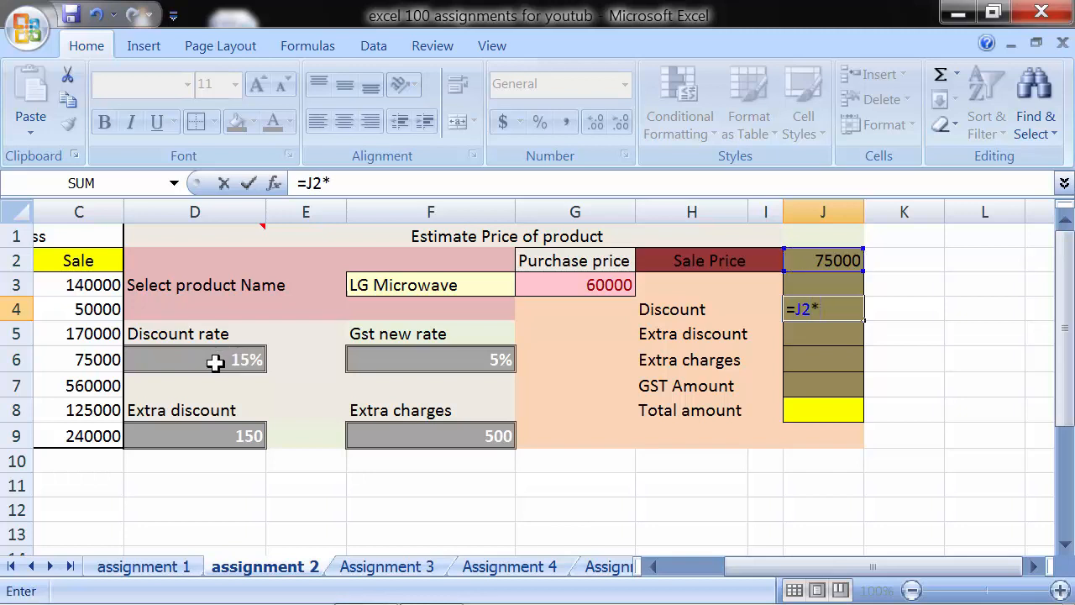
click(215, 362)
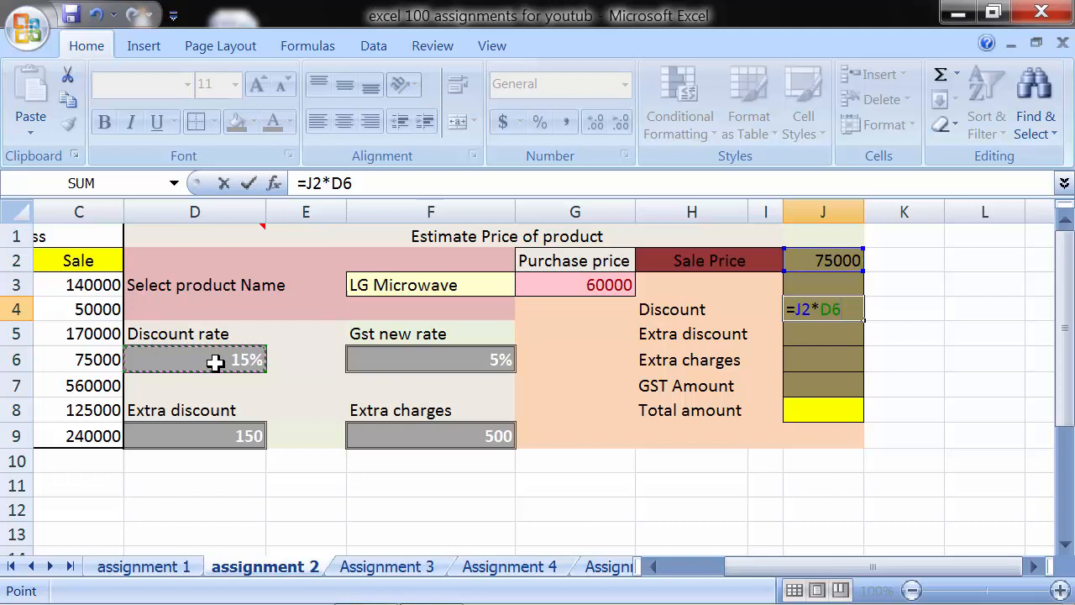
key(Return)
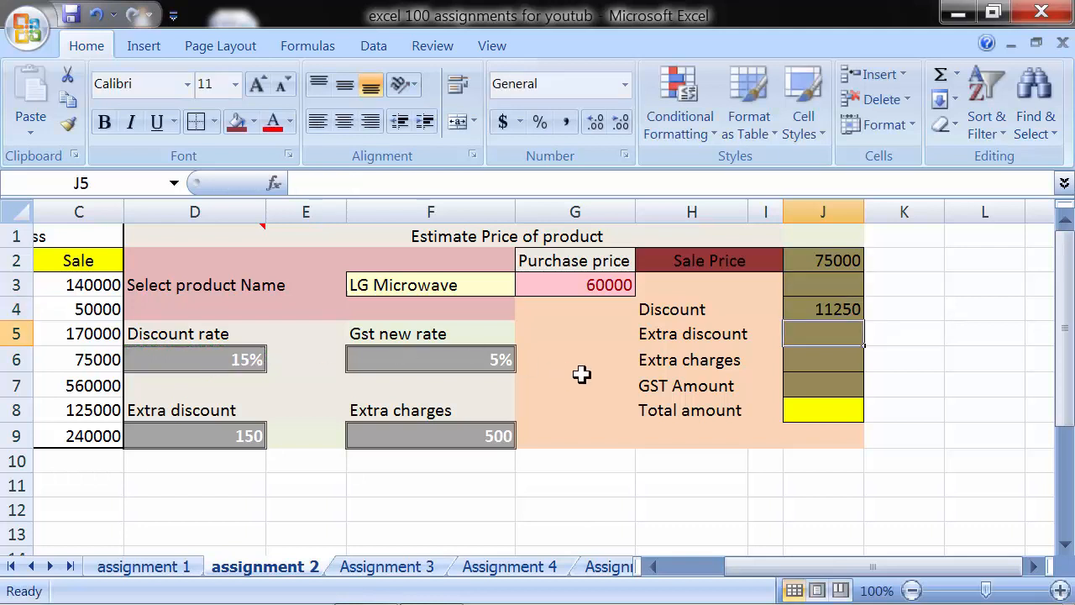
click(211, 370)
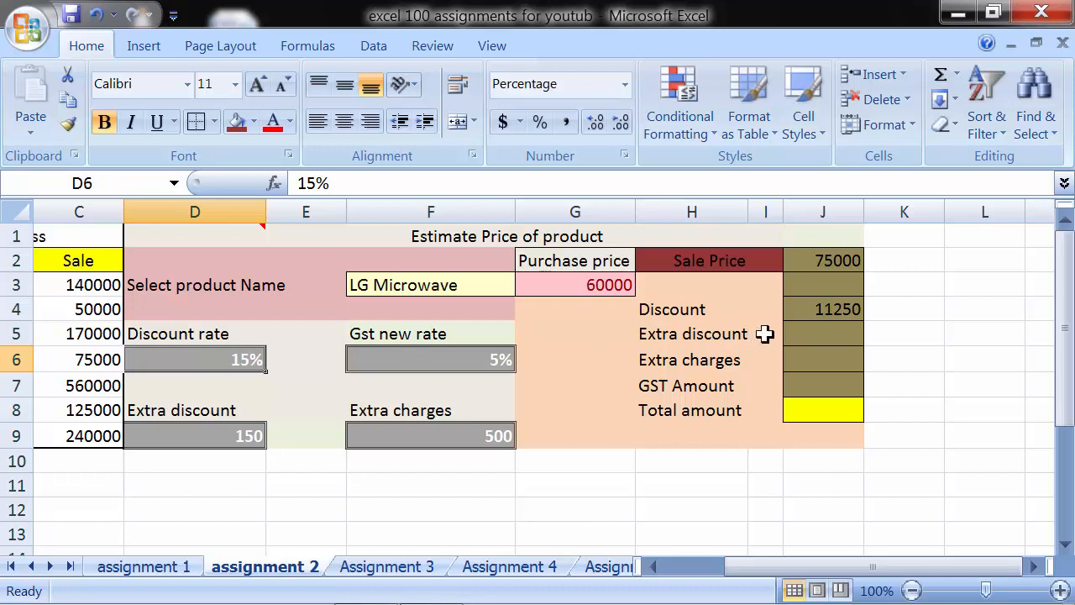
Enter =D9 in Extra discount cell J5 to bring in the extra discount input
click(797, 332)
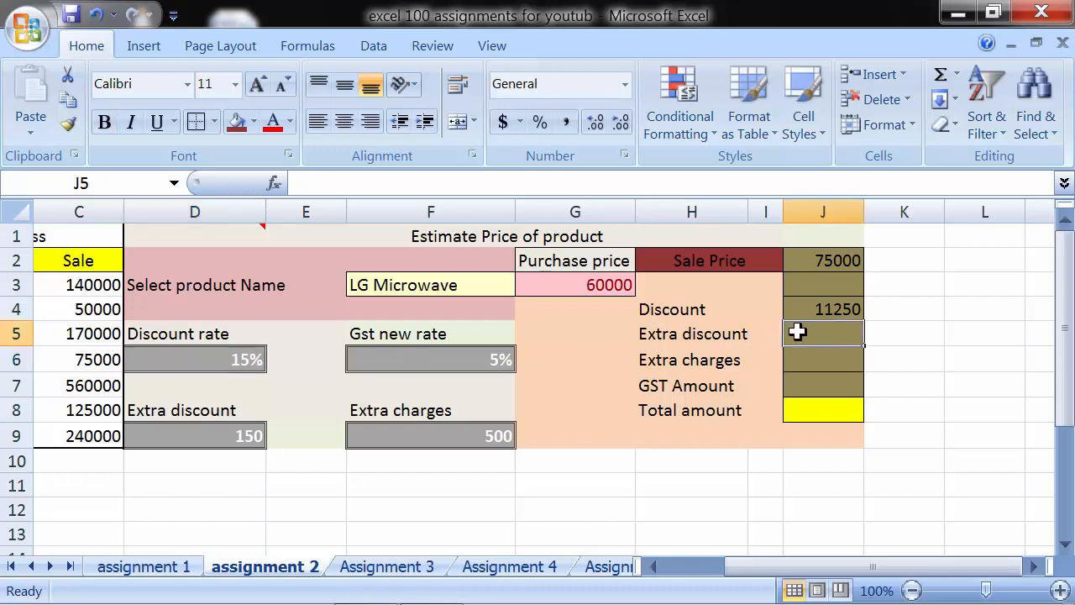
text(=)
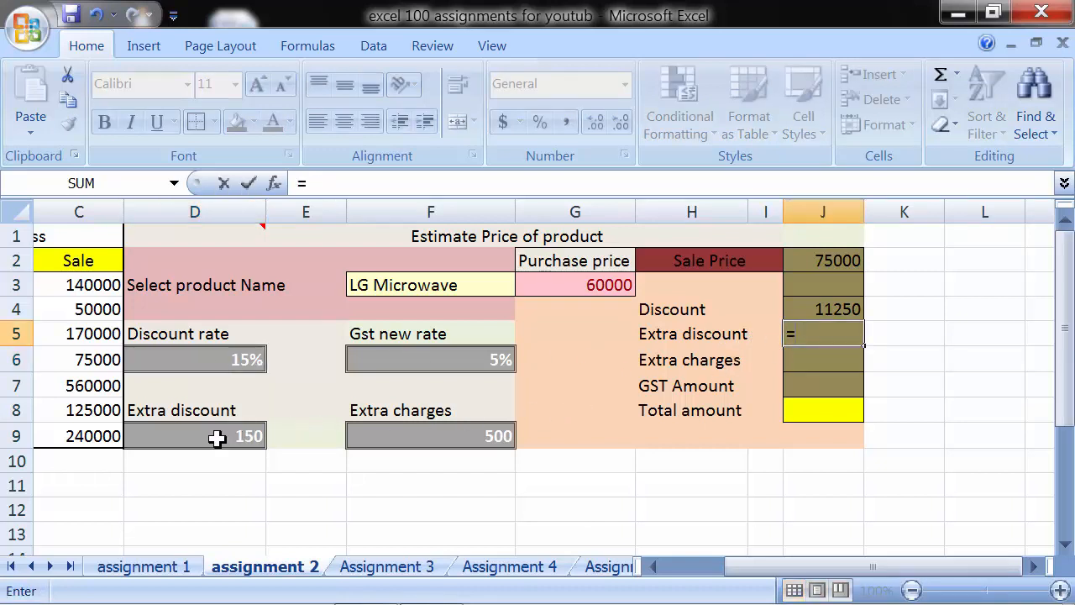
click(217, 437)
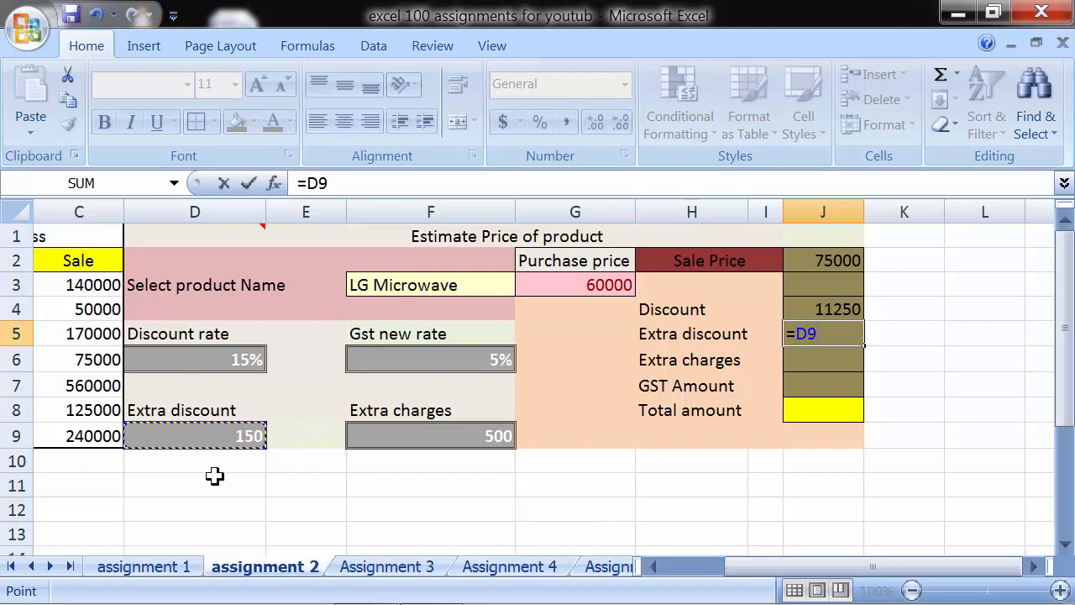
key(Return)
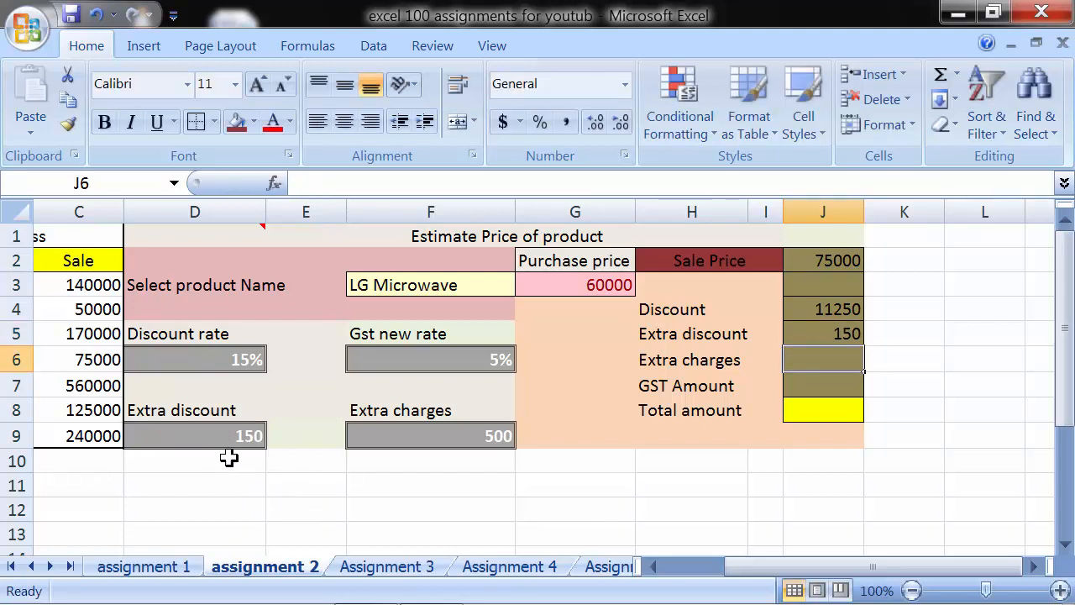
click(223, 440)
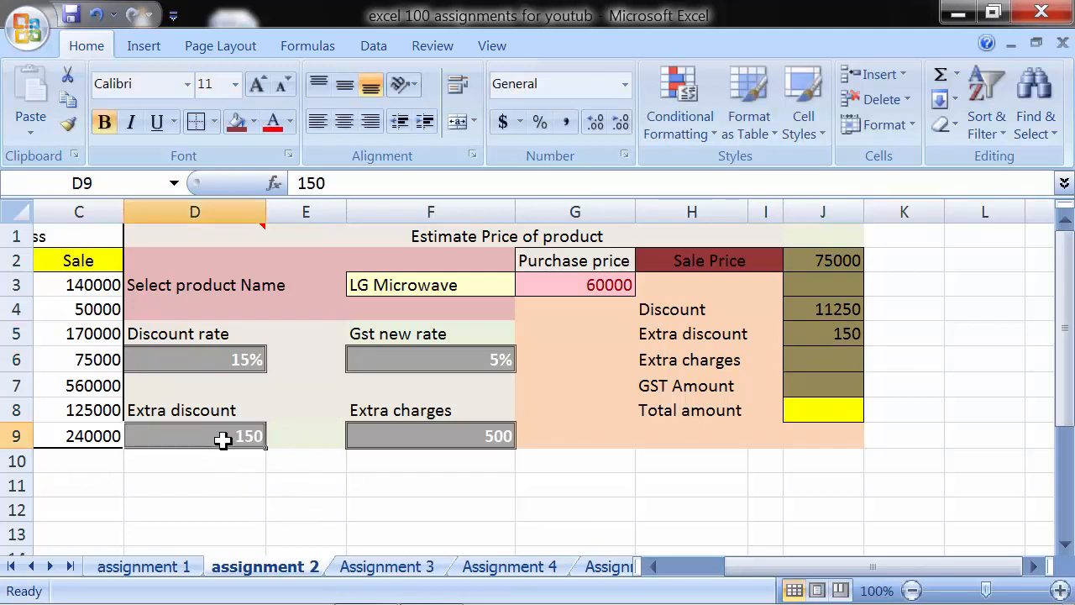
Enter =F9 in Extra charges cell J6 to bring in the extra charges input
click(813, 358)
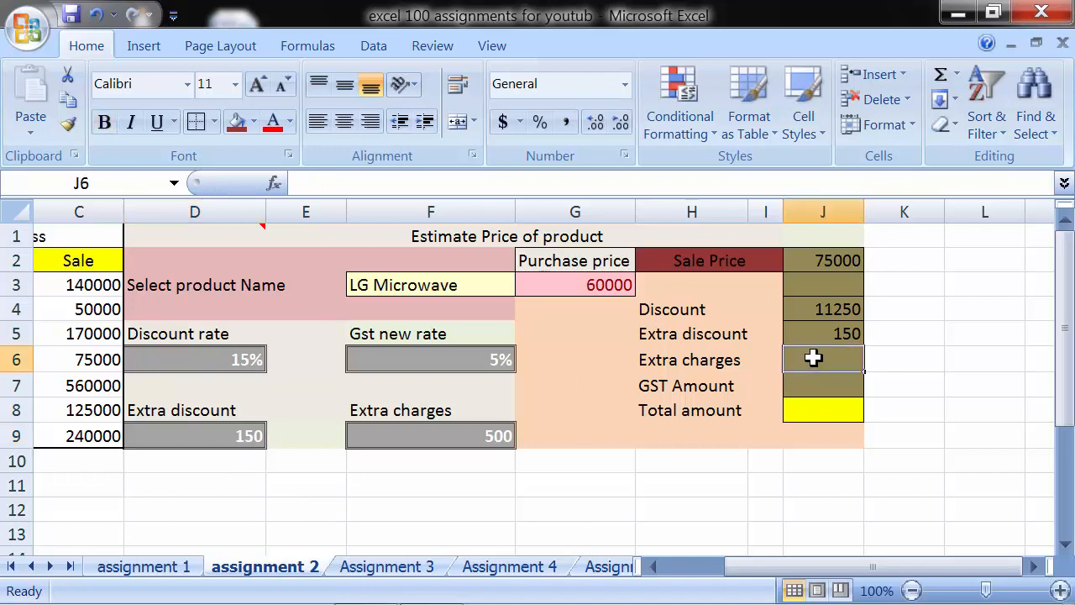
text(=)
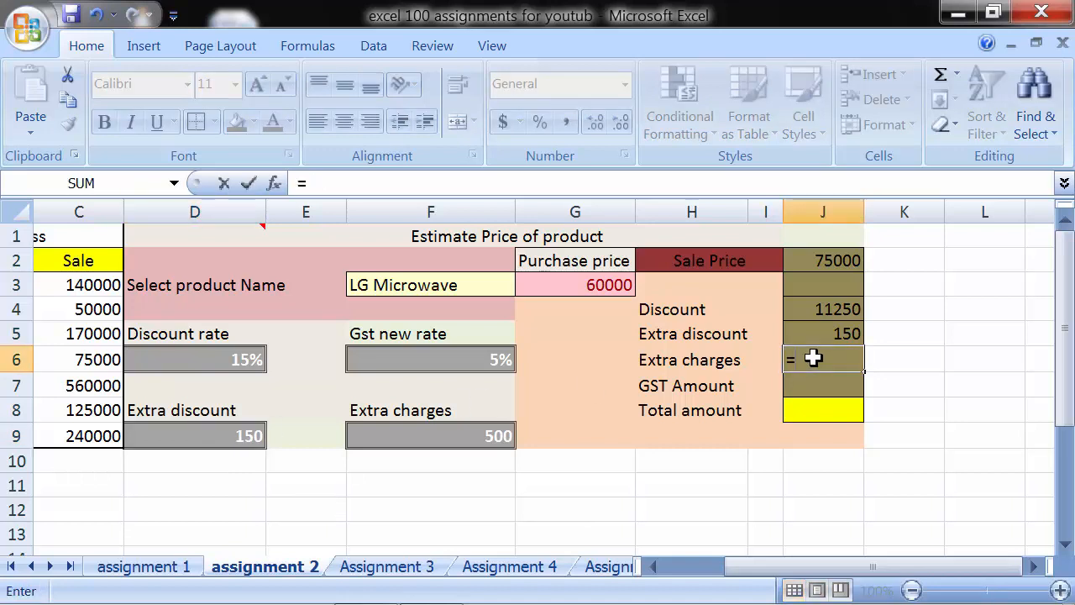
click(473, 437)
key(Return)
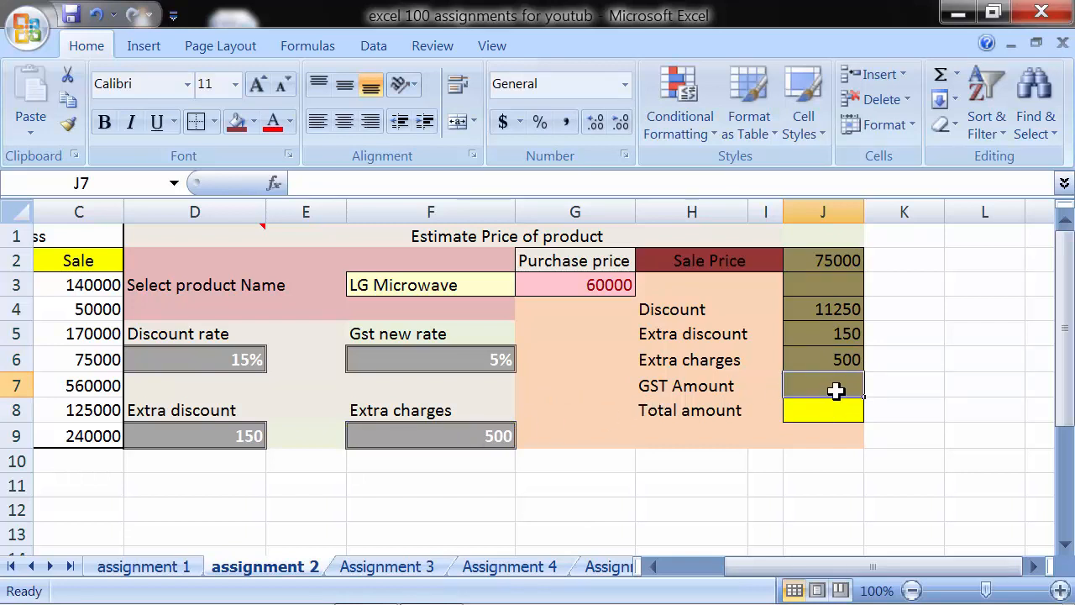
Enter =(J2-J4-J5)*F6 in GST Amount cell J7 to apply the GST rate to the discounted sale price
text(=)
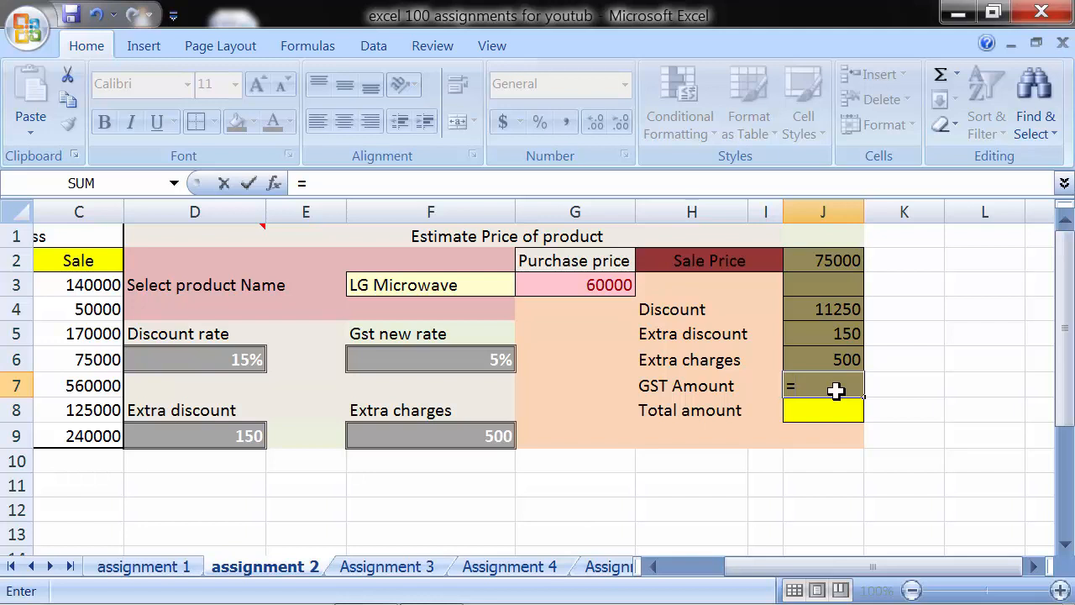
text(()
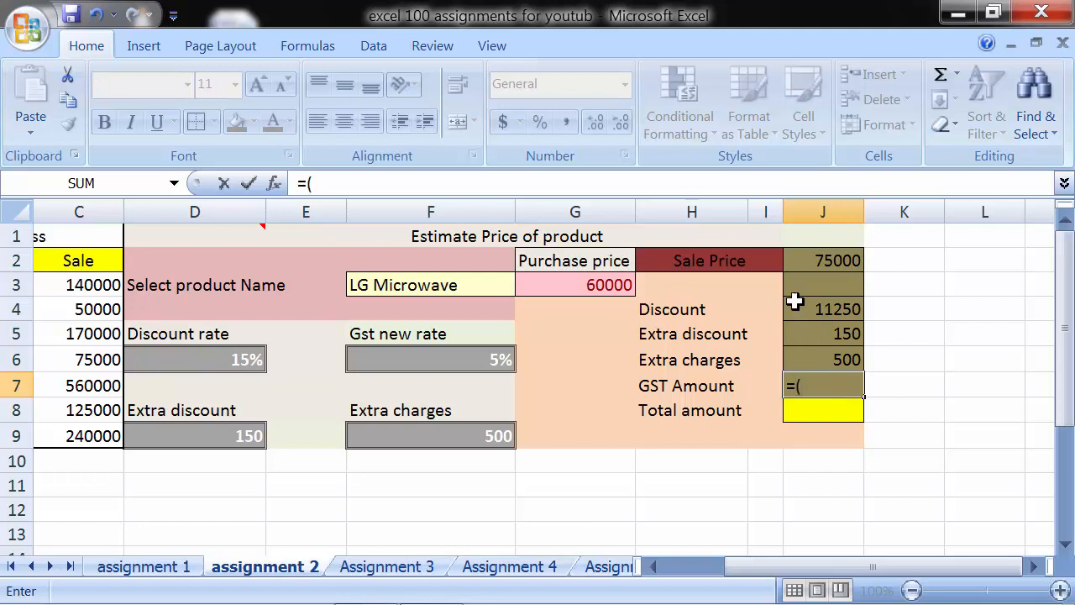
click(811, 257)
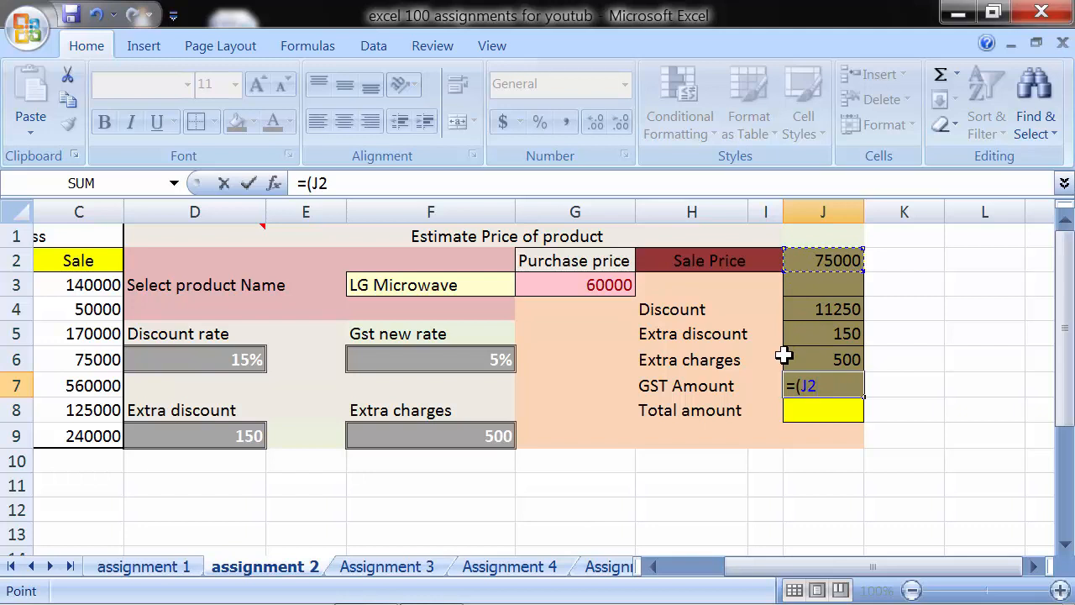
text(-)
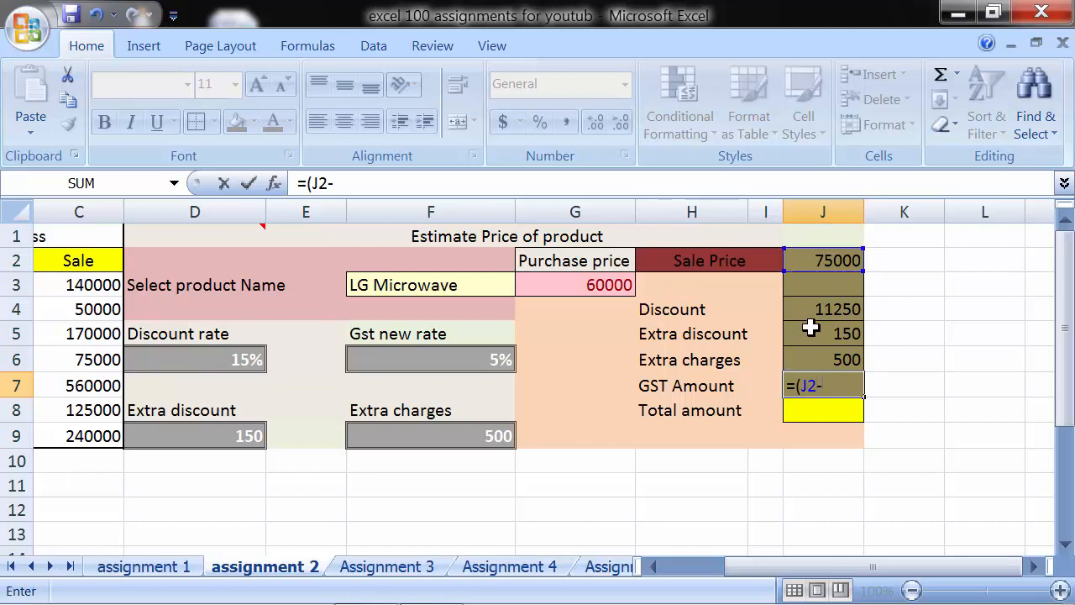
click(817, 308)
text(-)
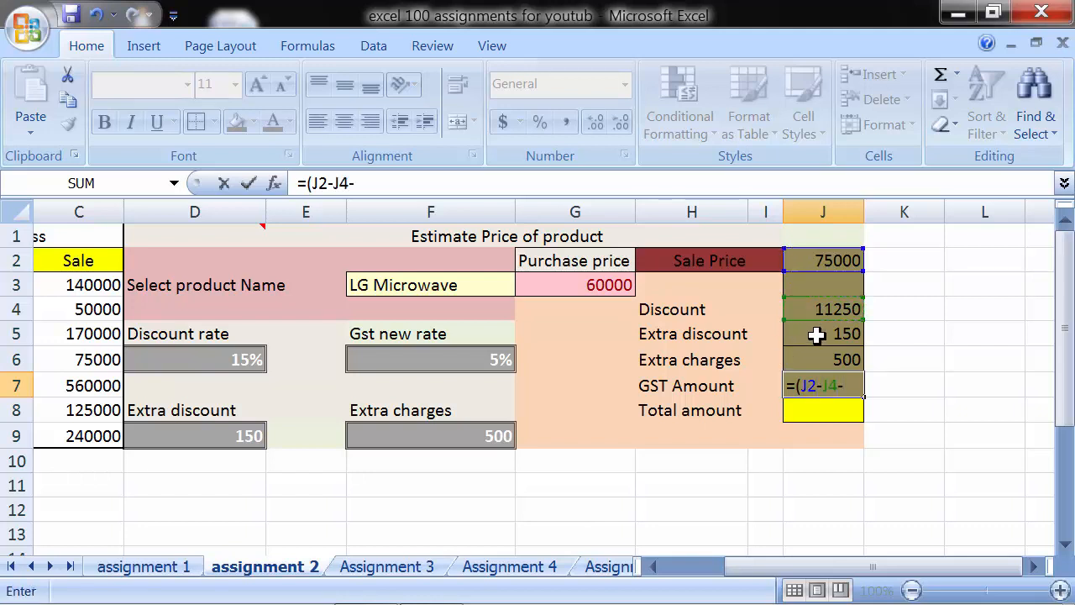
click(816, 334)
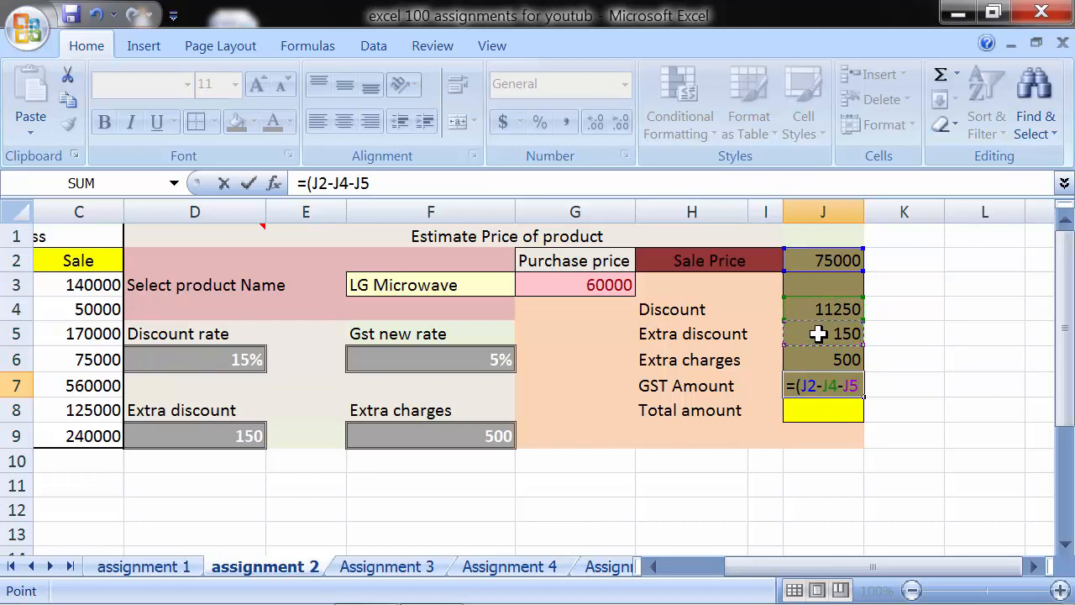
text()*)
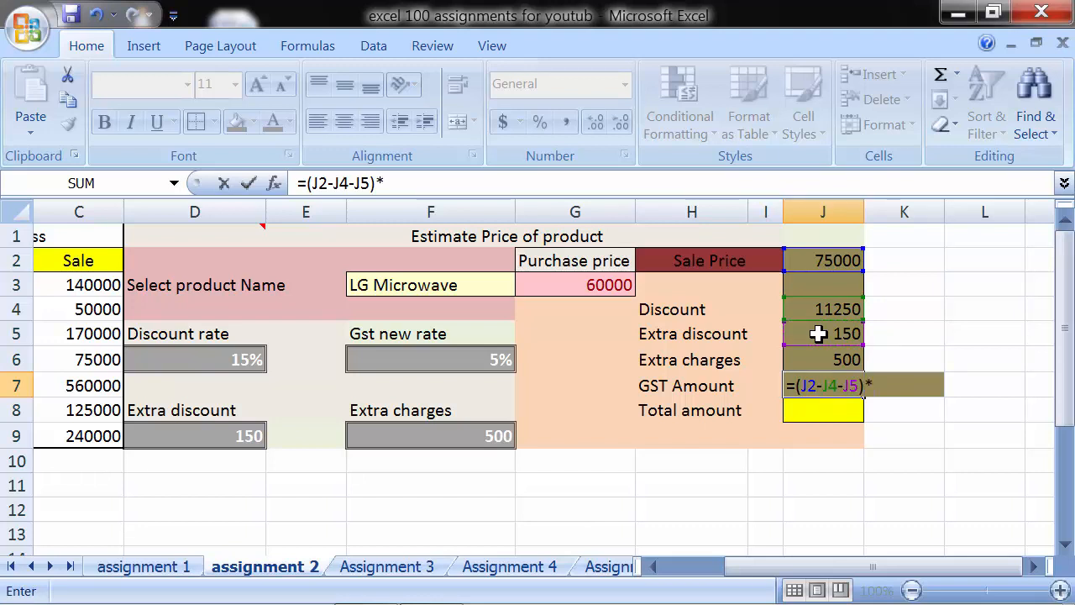
click(463, 360)
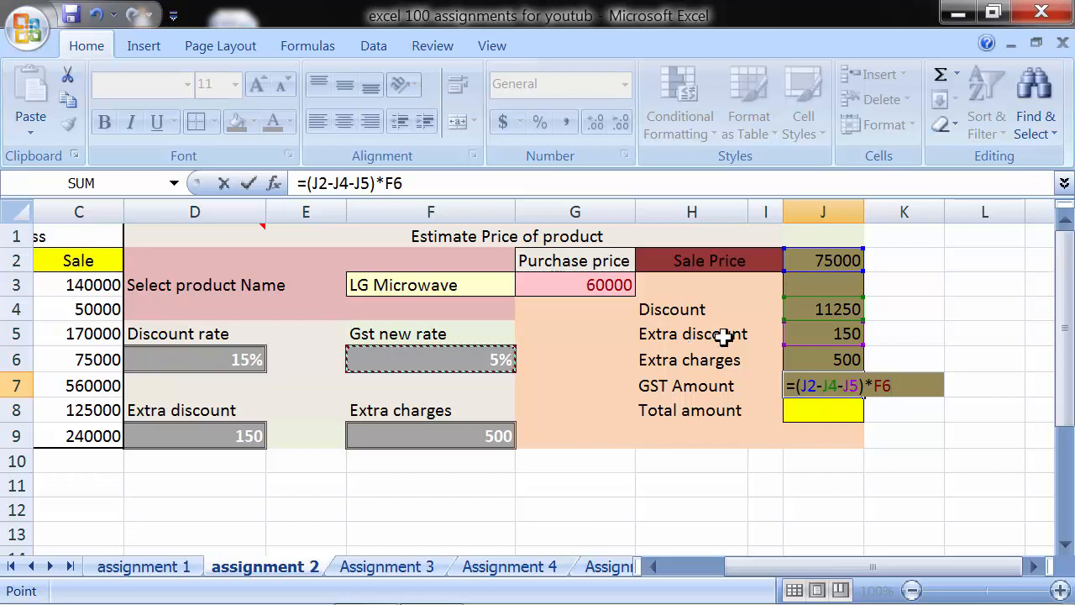
key(Return)
click(813, 386)
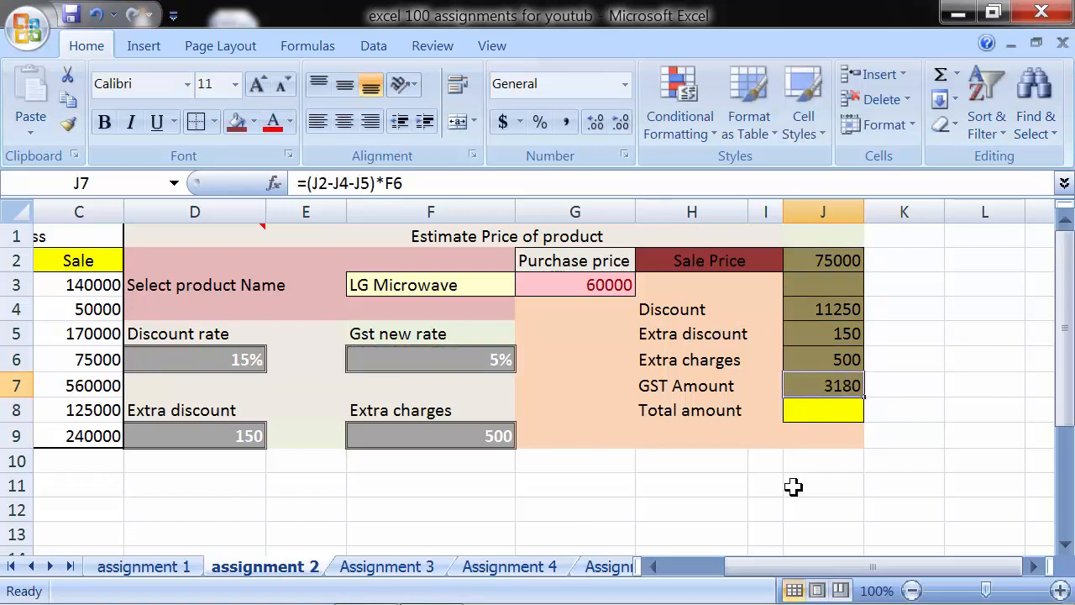
Start a formula in the Total amount cell J8
click(806, 407)
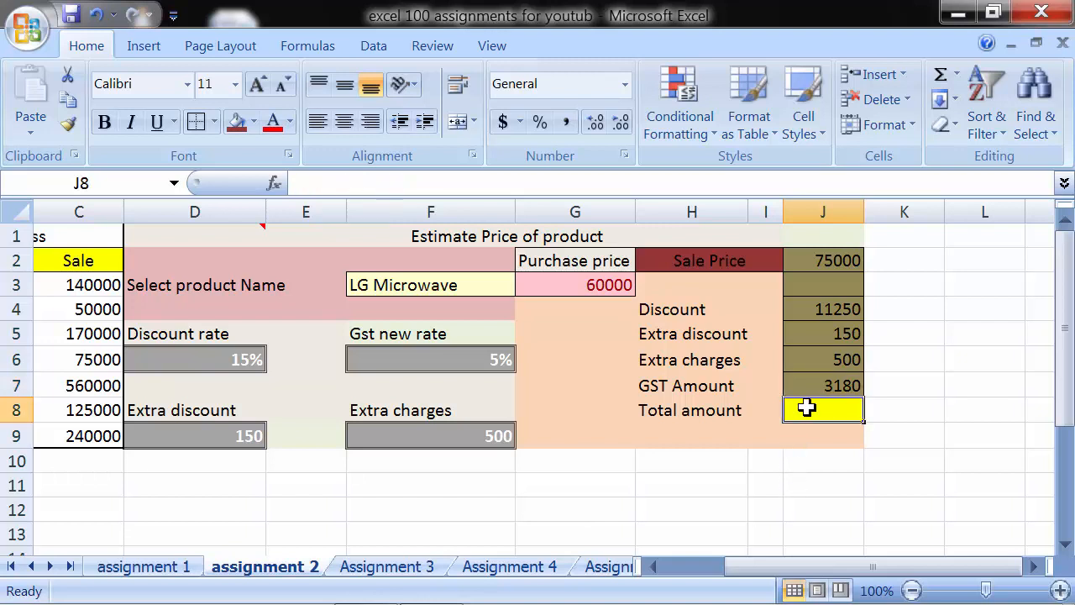
text(=)
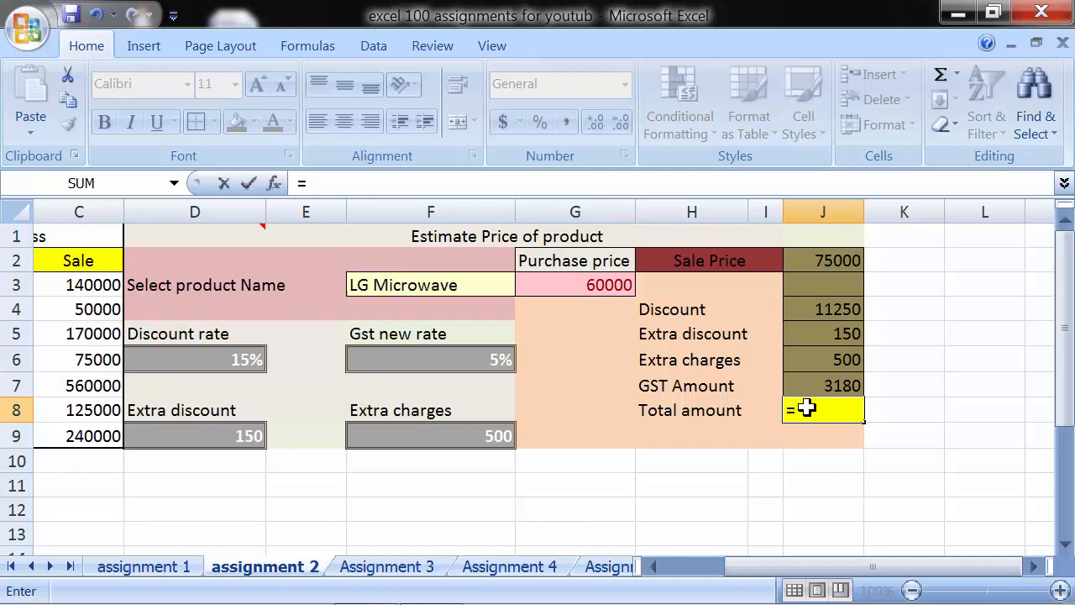
text(sum)
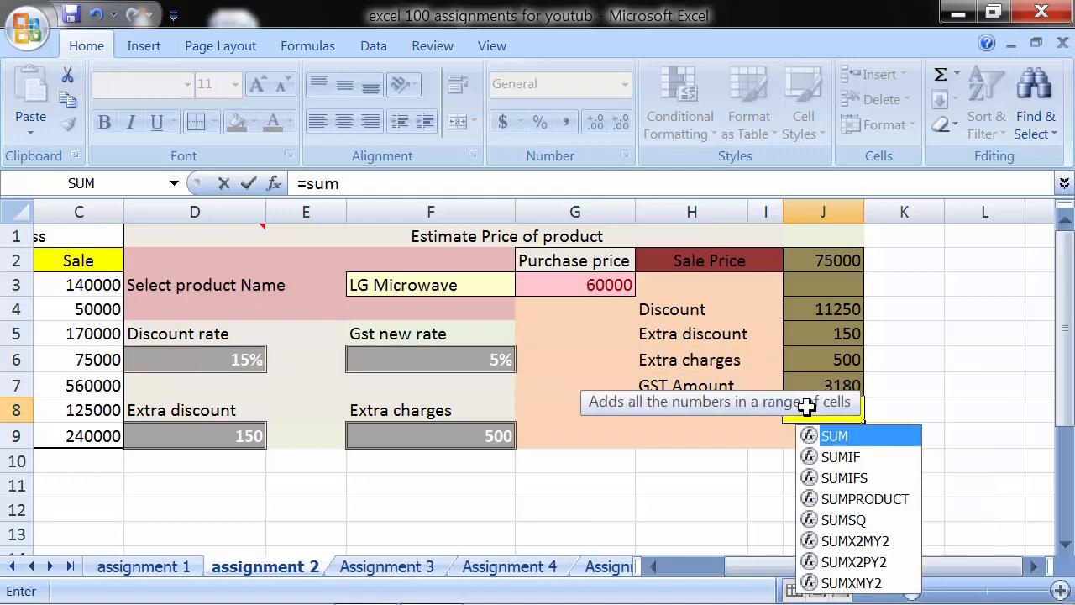
text(()
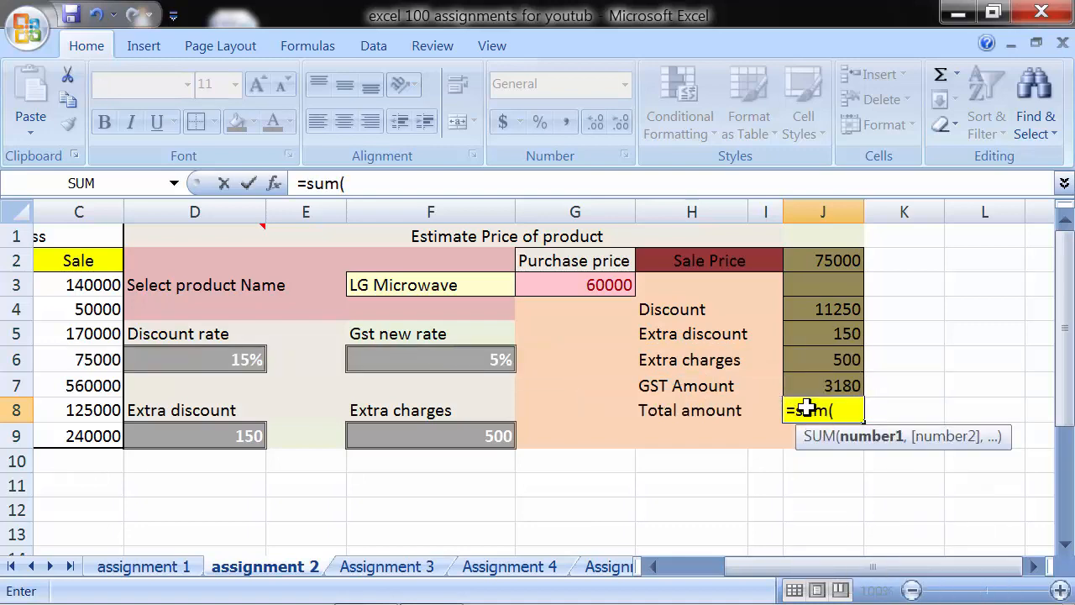
click(822, 261)
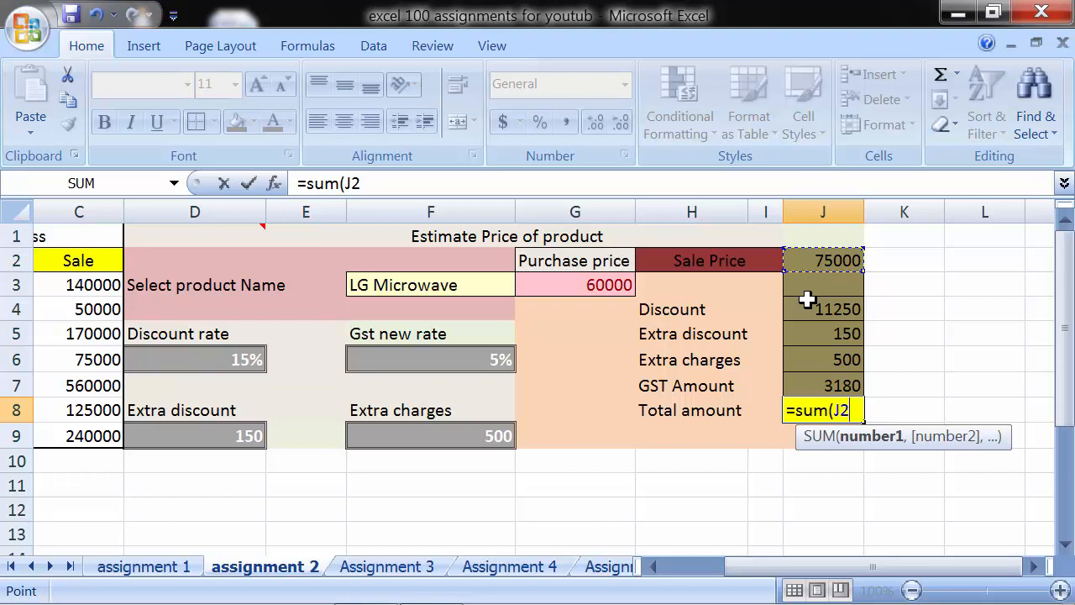
key(BackSpace)
key(BackSpace)
key(BackSpace)
key(BackSpace)
key(BackSpace)
key(BackSpace)
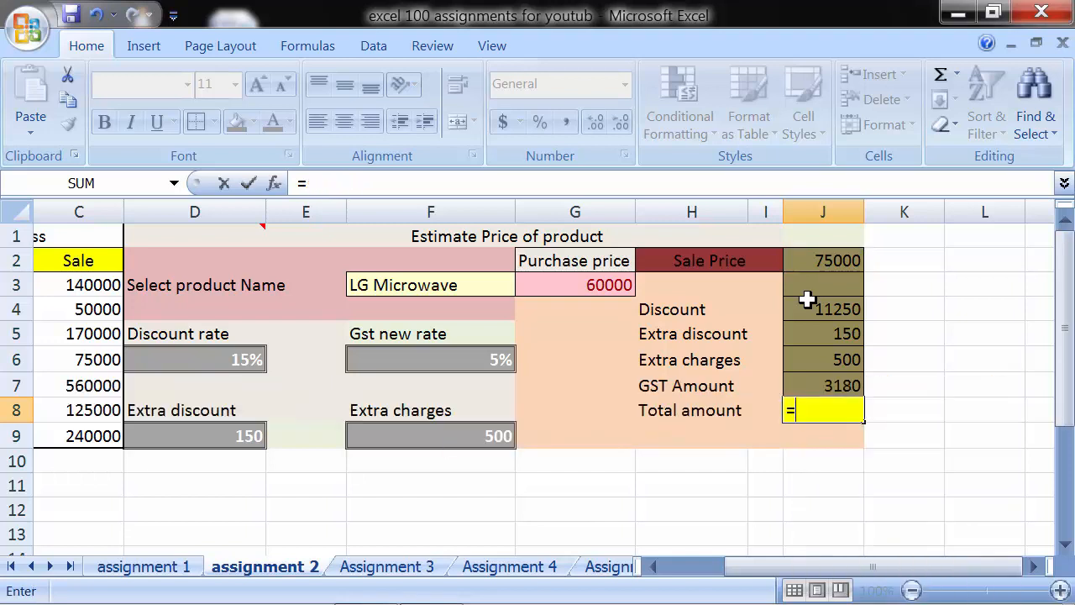
Complete the Total amount formula in J8 as =J2-J4-J5+J6+J7, subtracting both discounts and adding extra charges and GST
click(829, 258)
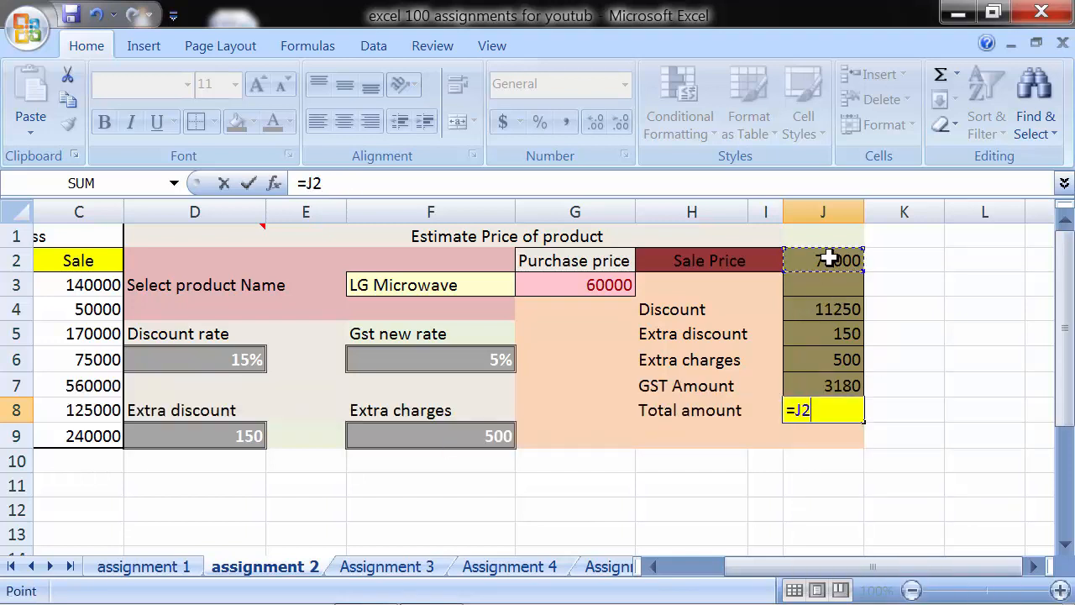
text(-)
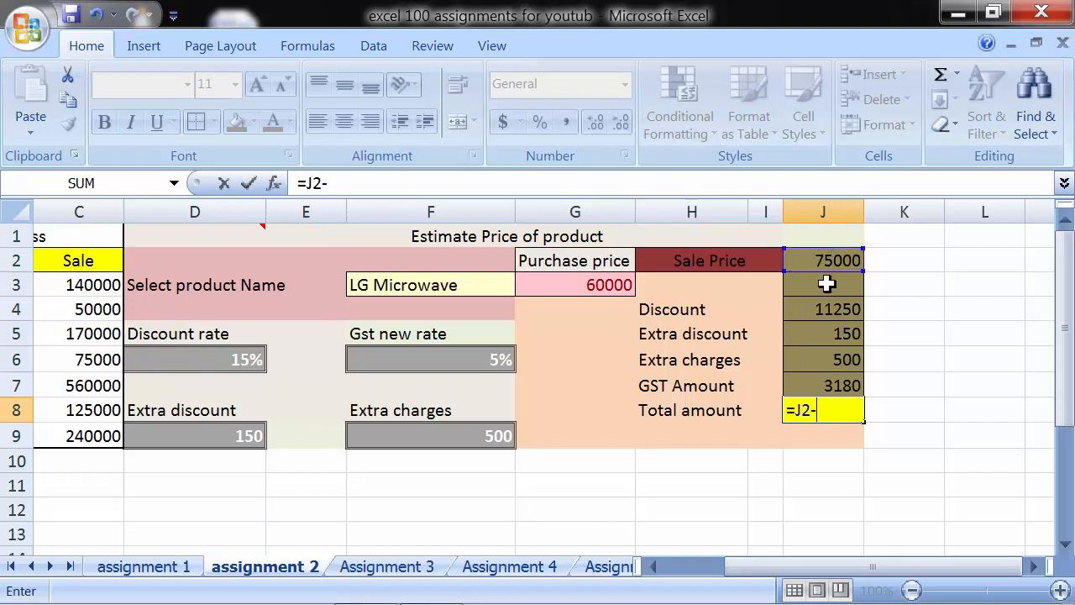
click(822, 309)
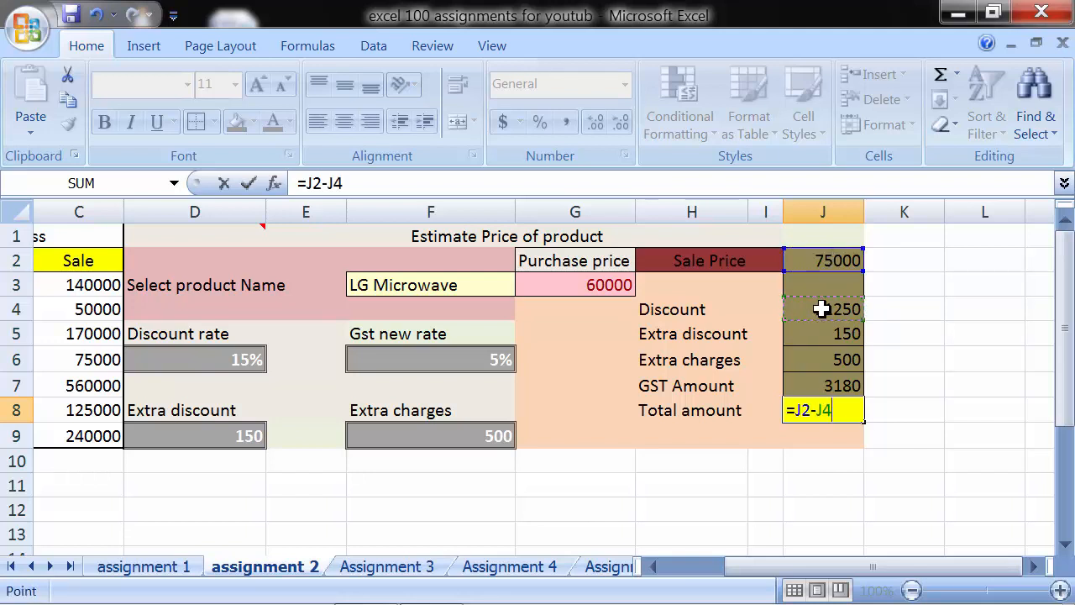
text(-)
click(822, 335)
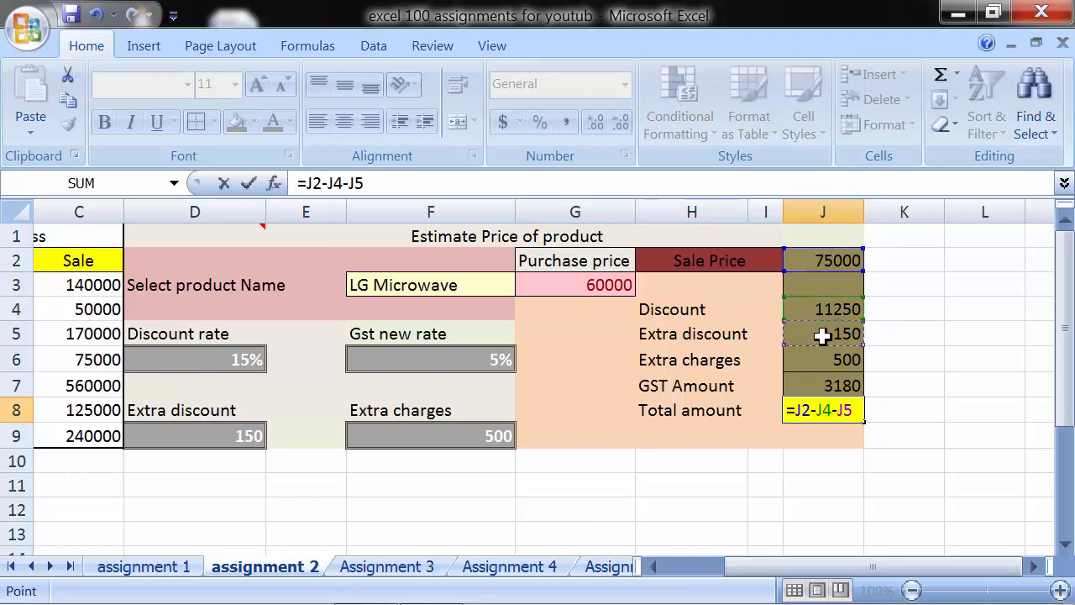
text(+)
click(826, 356)
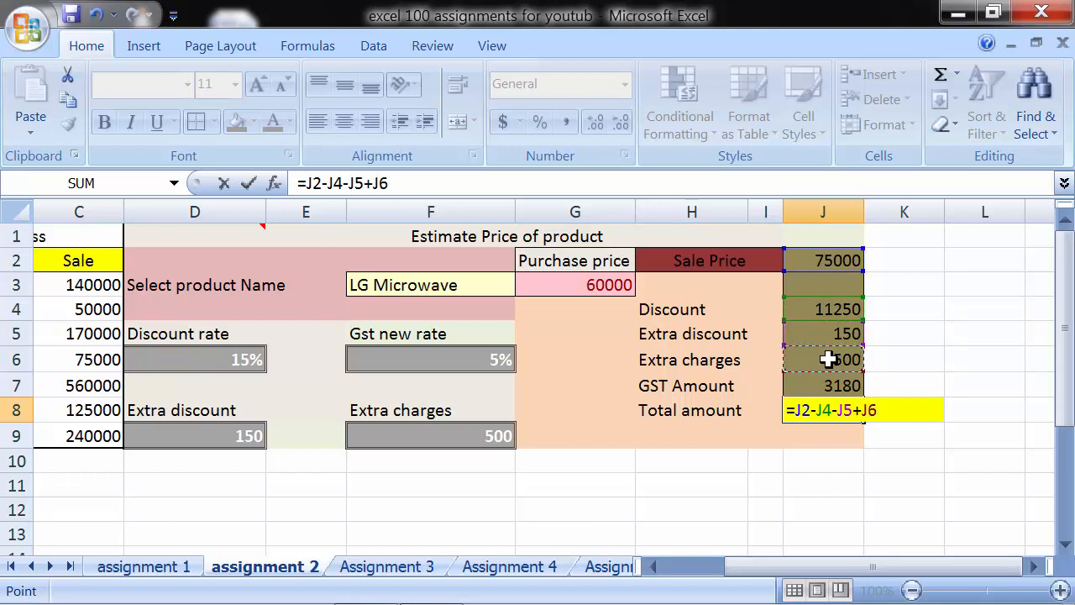
text(+)
click(831, 384)
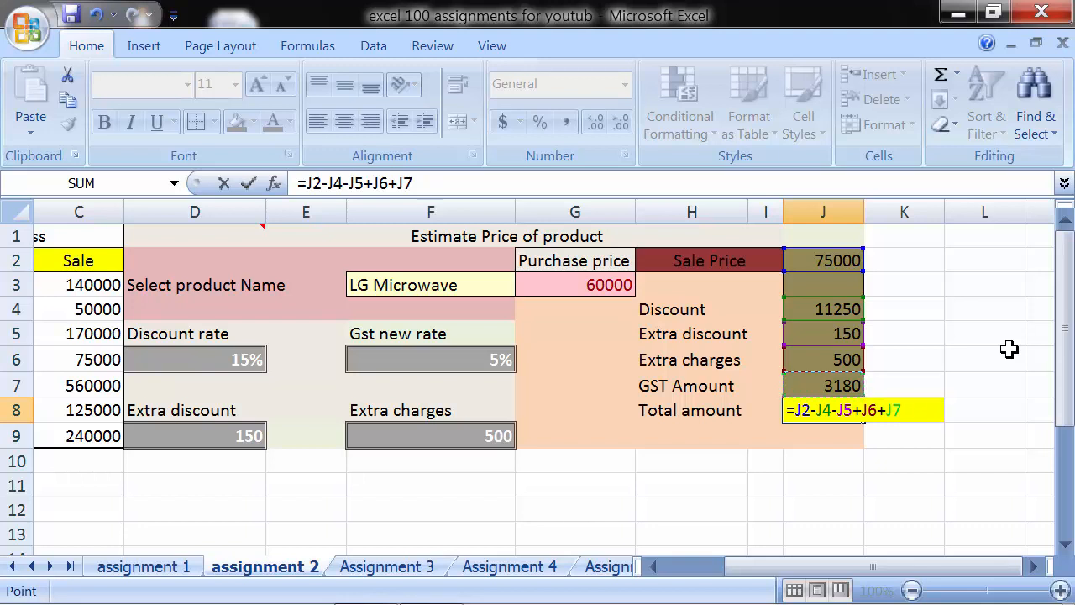
key(Return)
click(818, 409)
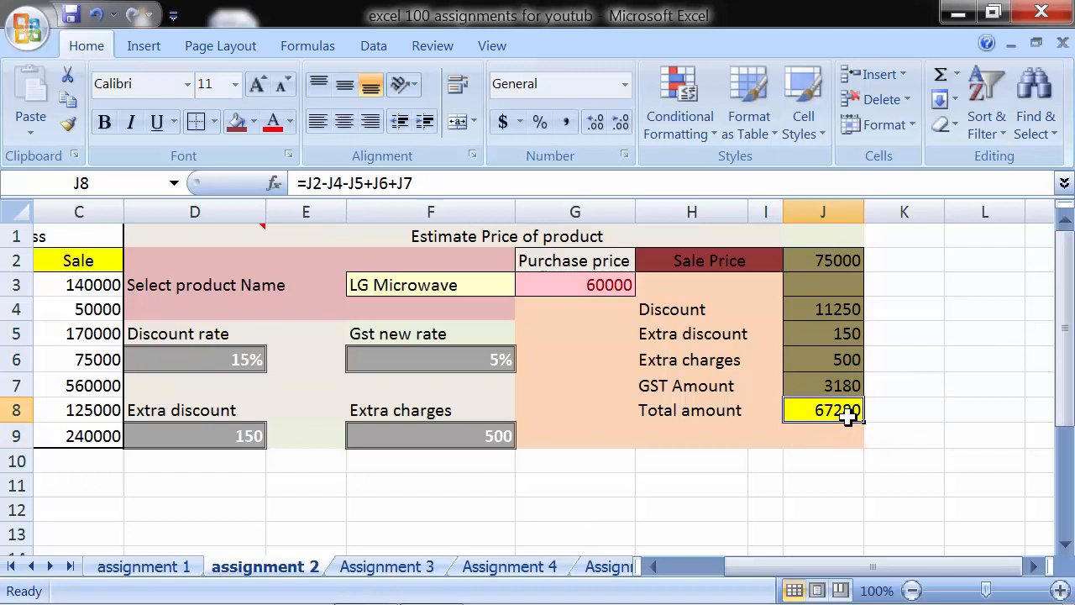
Choose IFB microwave as the product name in F3
click(477, 287)
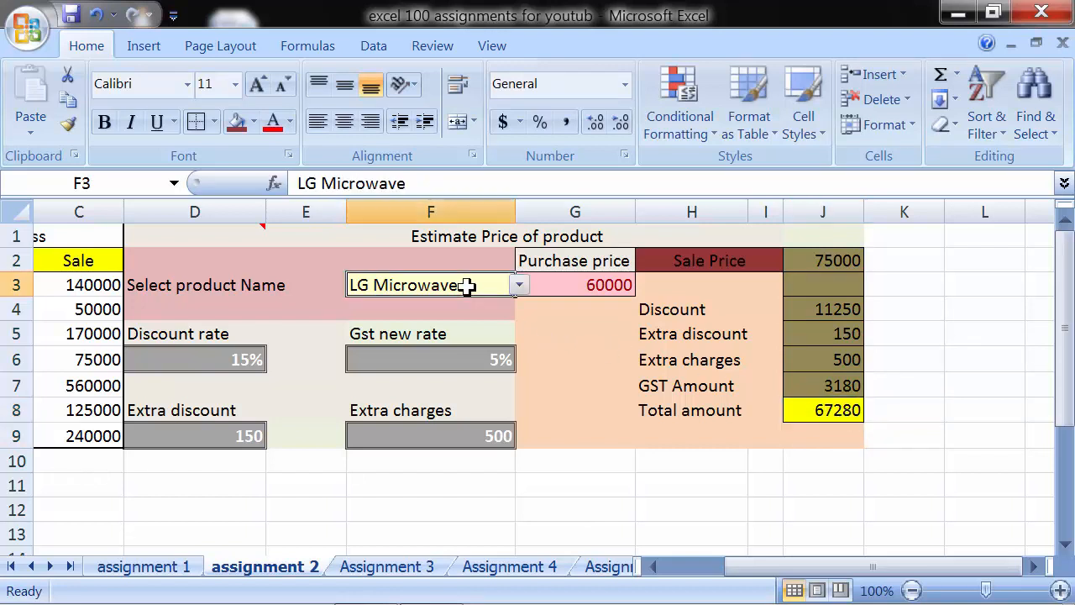
click(520, 285)
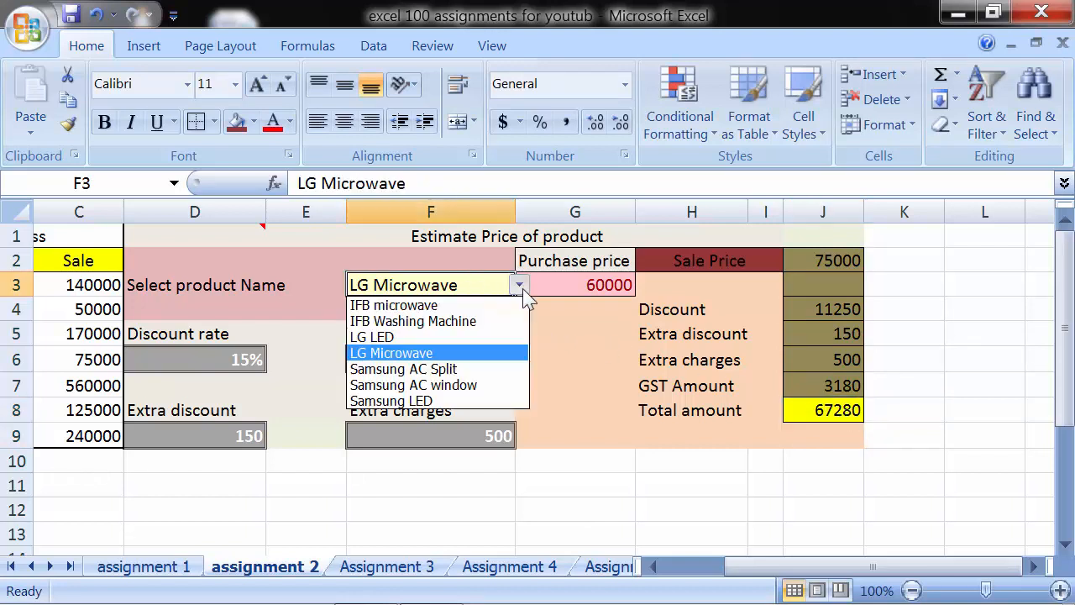
click(450, 307)
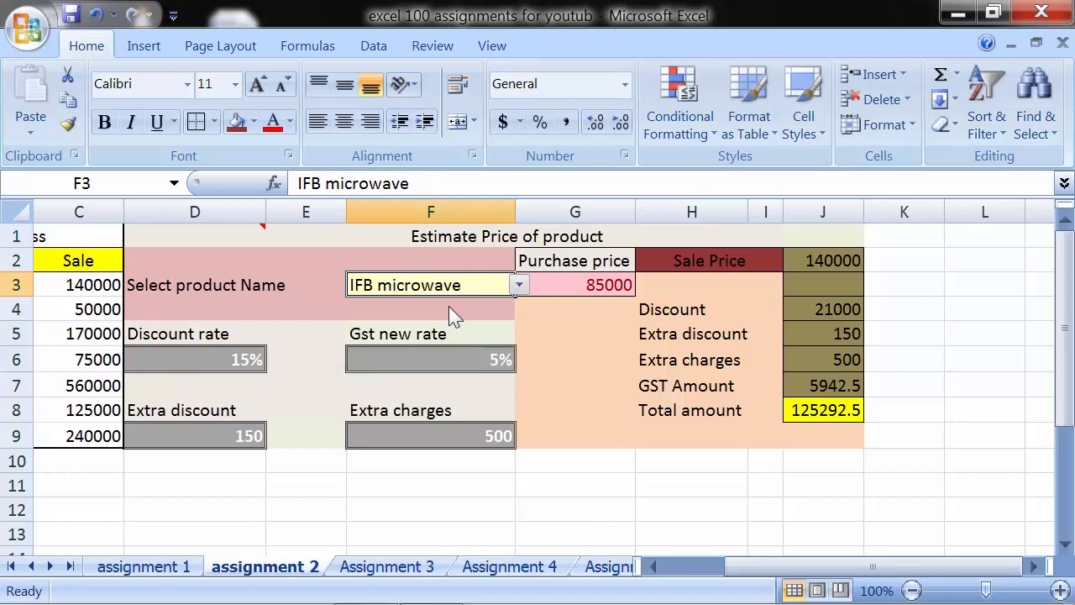
Set the discount rate in D6 to 20% and the extra discount in D9 to 200
click(185, 360)
text(20)
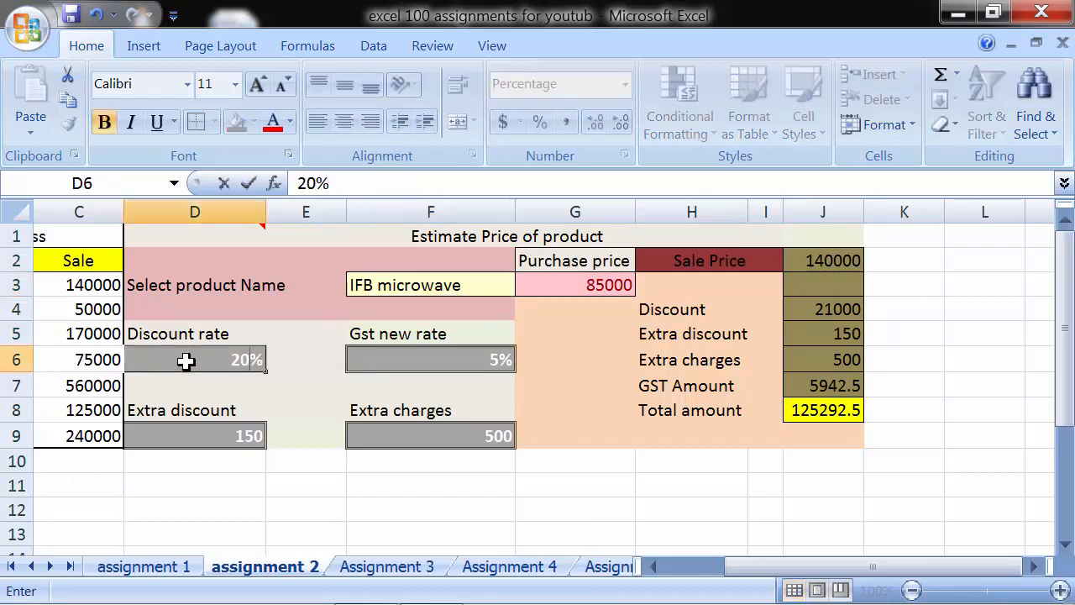
key(Return)
key(Return)
key(Return)
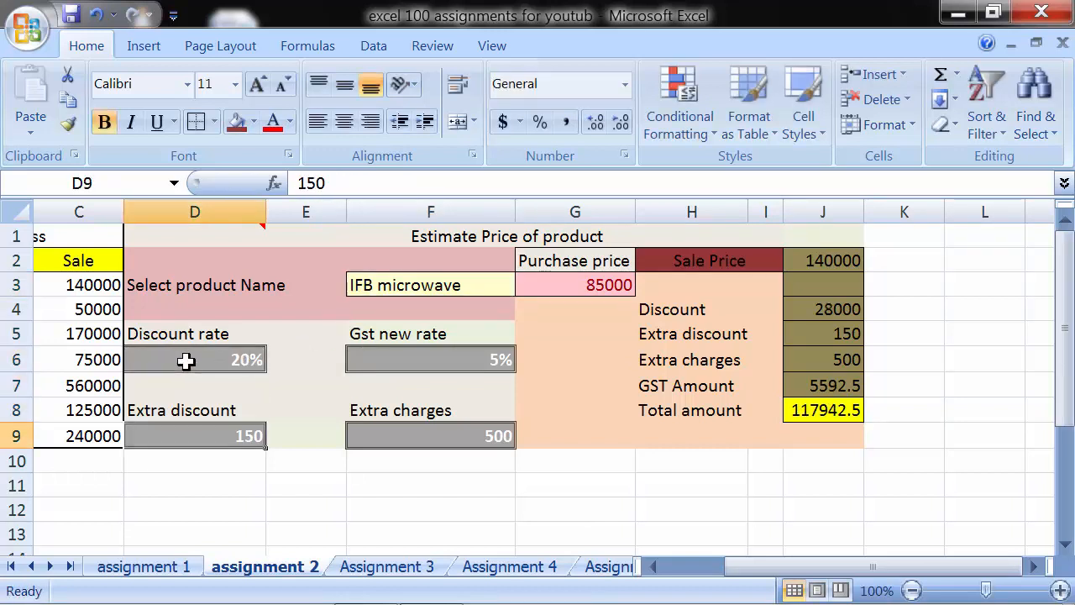
text(200)
key(Return)
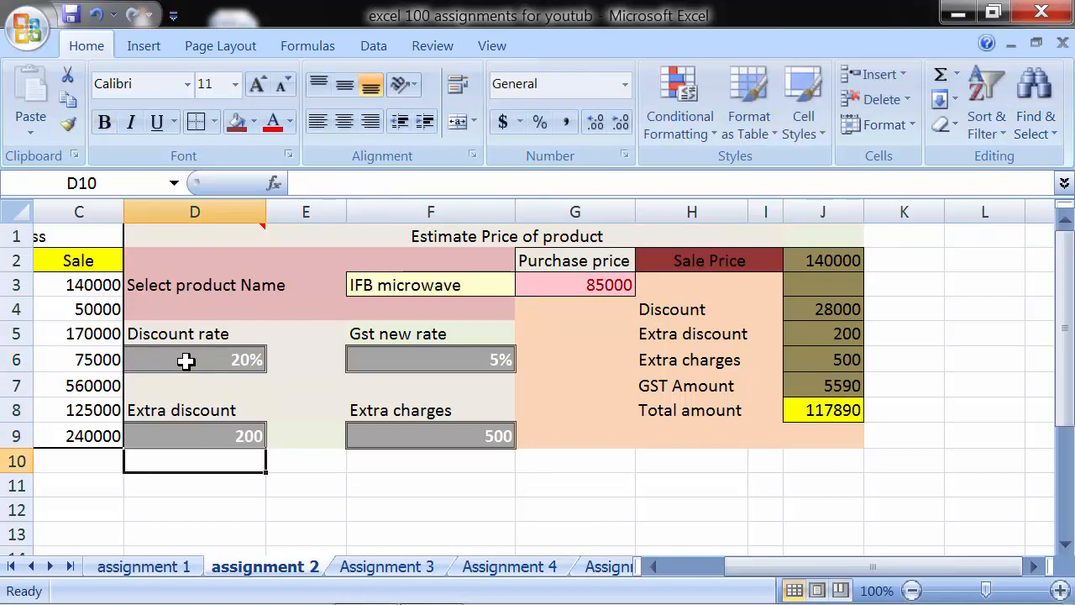
Set the GST rate in F6 to 12% and the extra charges in F9 to 1000
click(420, 361)
text(12)
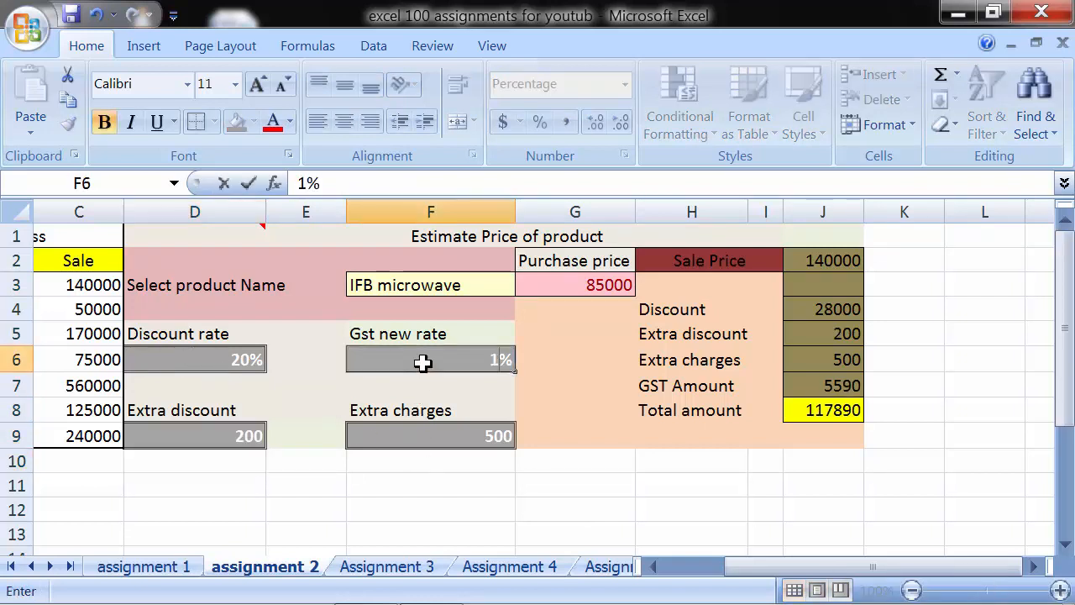
key(Return)
click(431, 431)
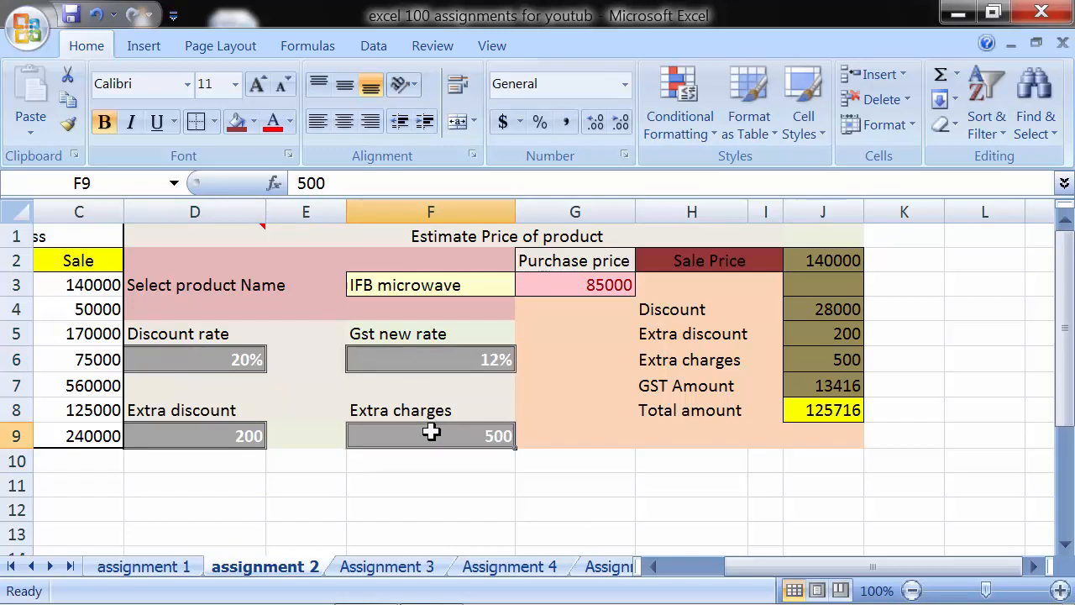
text(1000)
key(Return)
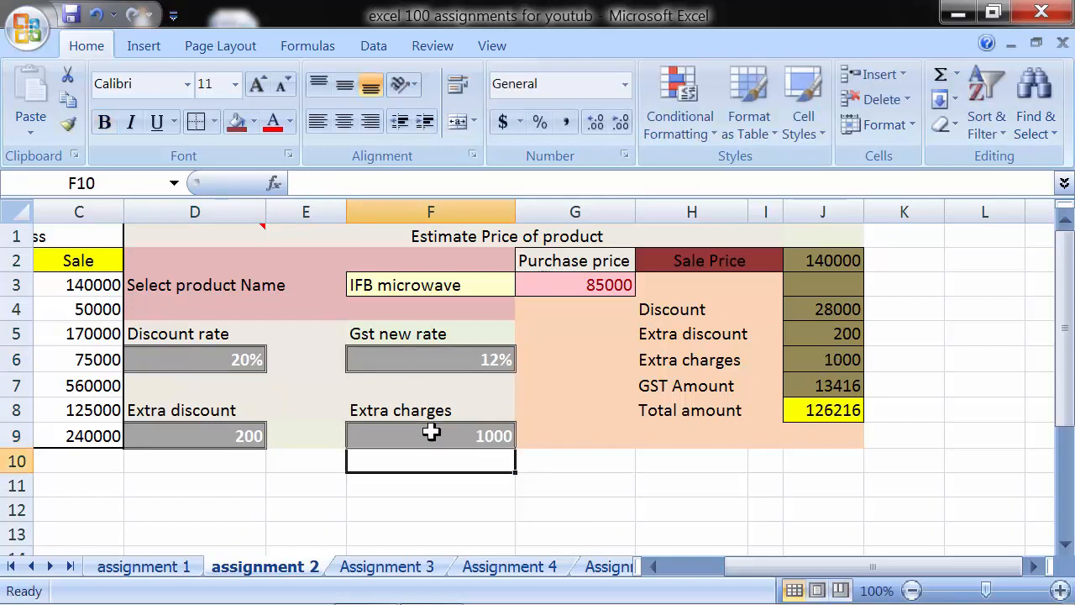
Compare the looked-up sale and purchase prices in J2 and G3 with the IFB microwave row of the product table
click(815, 258)
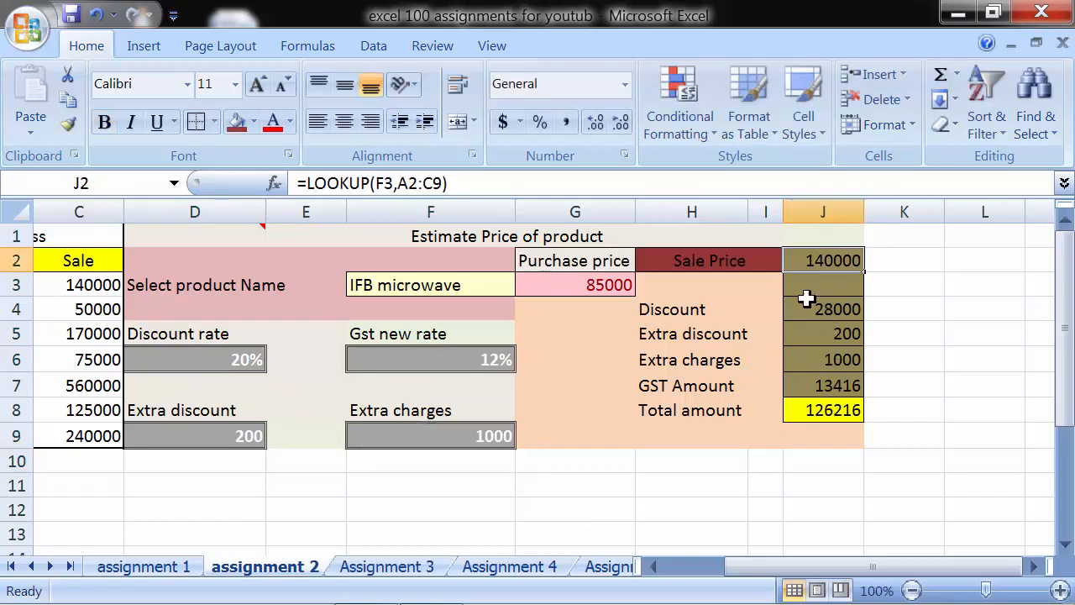
click(588, 289)
drag(756, 569, 678, 563)
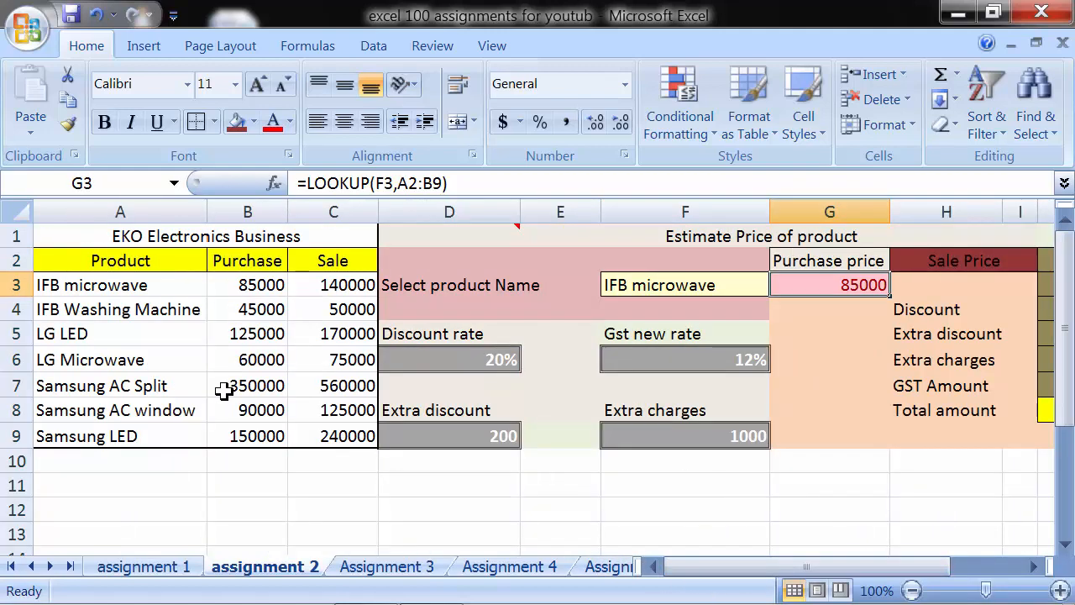
click(242, 287)
click(329, 285)
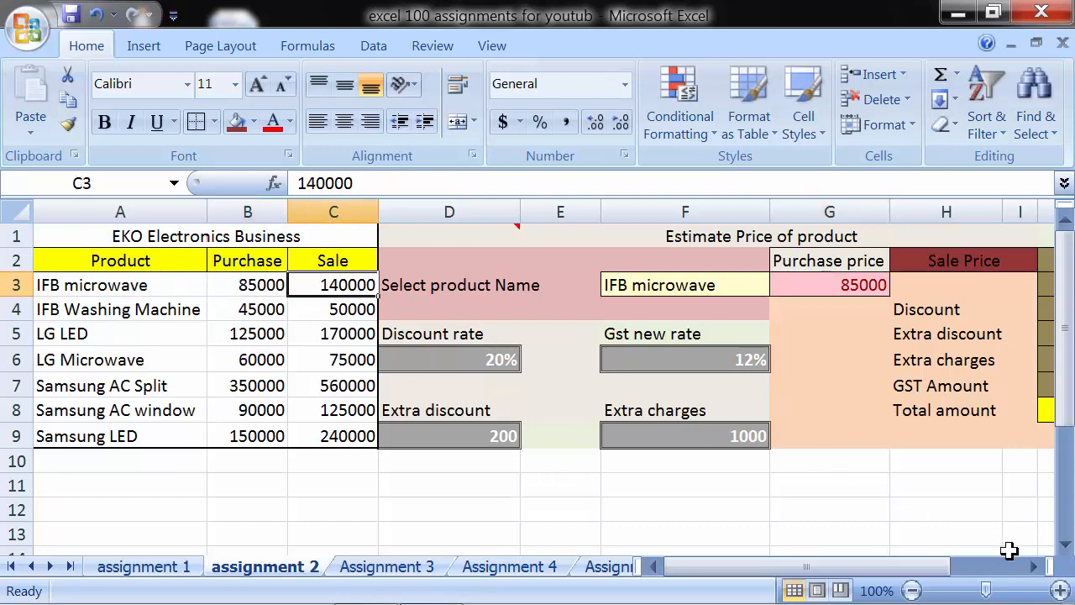
click(1033, 566)
click(1034, 566)
Review the formulas for sale price, discount, extra discount, extra charges, GST amount and total amount in column J
click(787, 262)
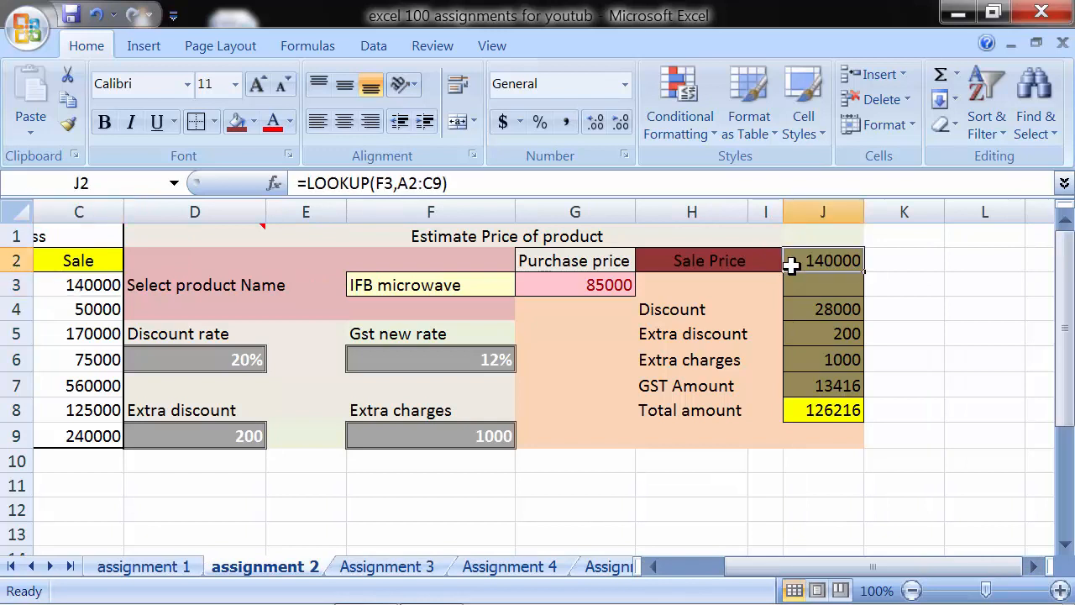
click(812, 313)
click(816, 331)
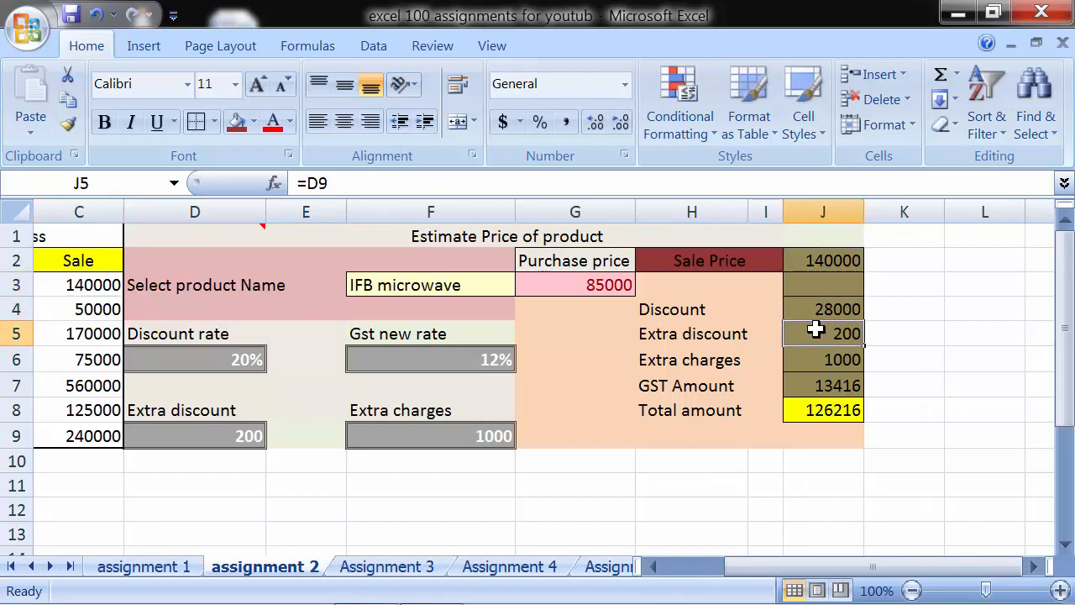
click(817, 360)
click(821, 385)
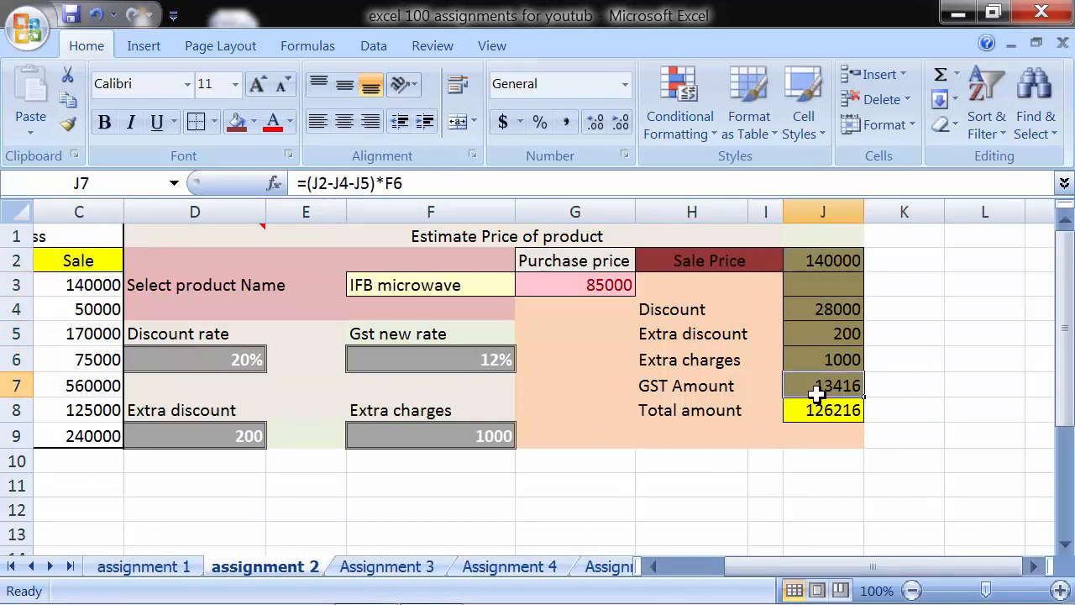
click(806, 413)
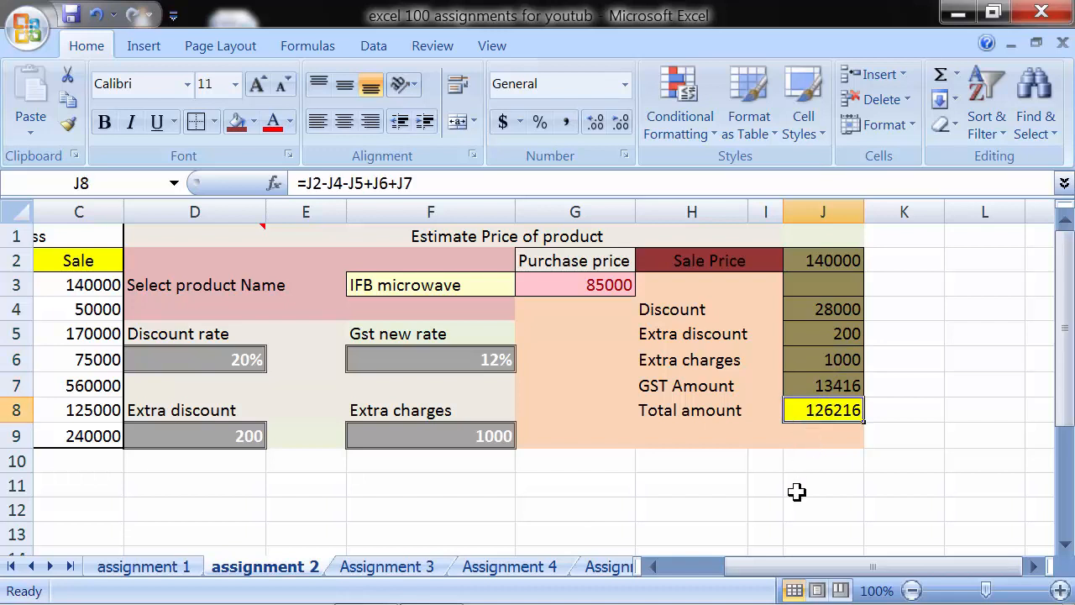